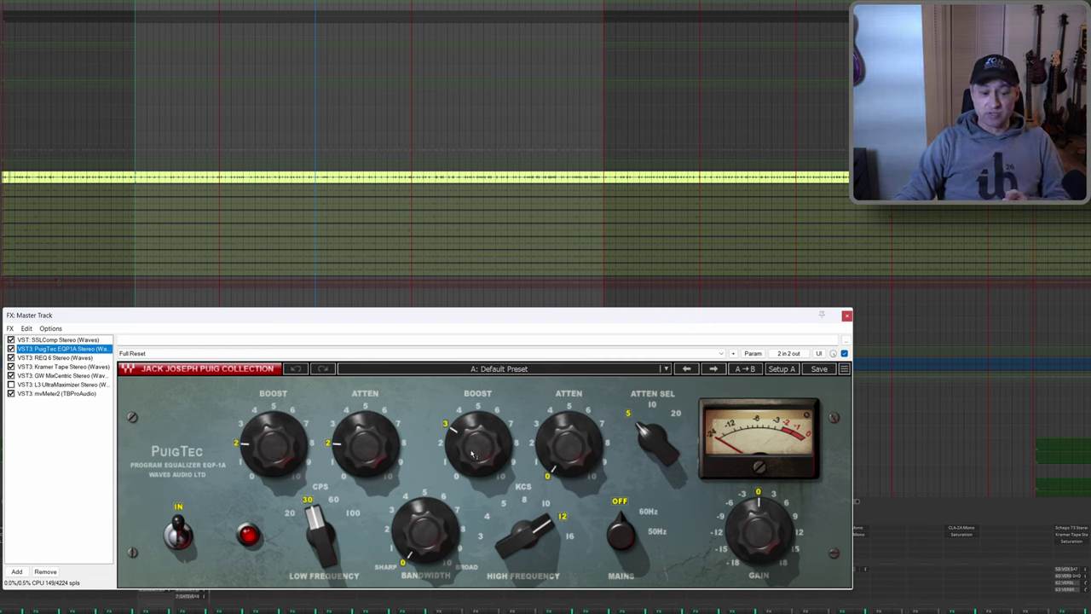
Compare the master mix with the PuigTec EQP1A bypassed and enabled during playback.
{"action": "mouse_move", "coordinate": [474, 444]}
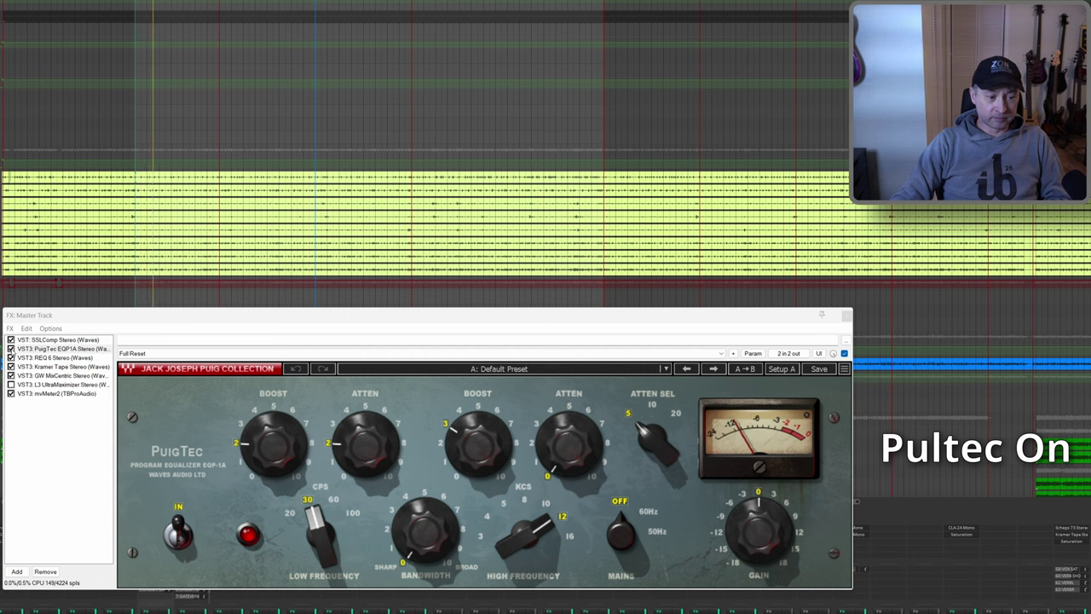
{"action": "left_click", "coordinate": [11, 349]}
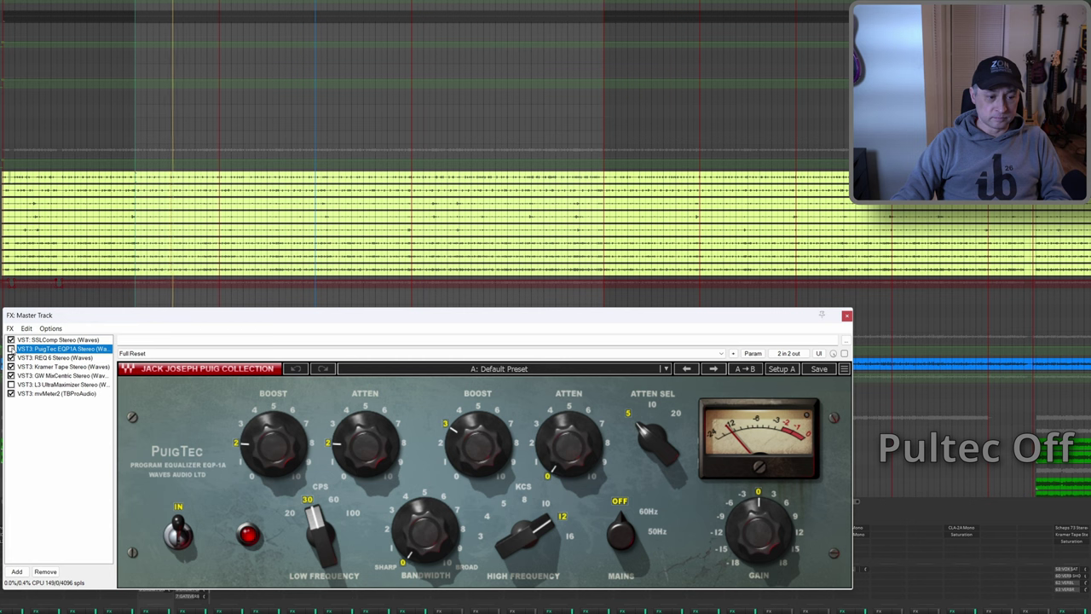
{"action": "left_click", "coordinate": [11, 348]}
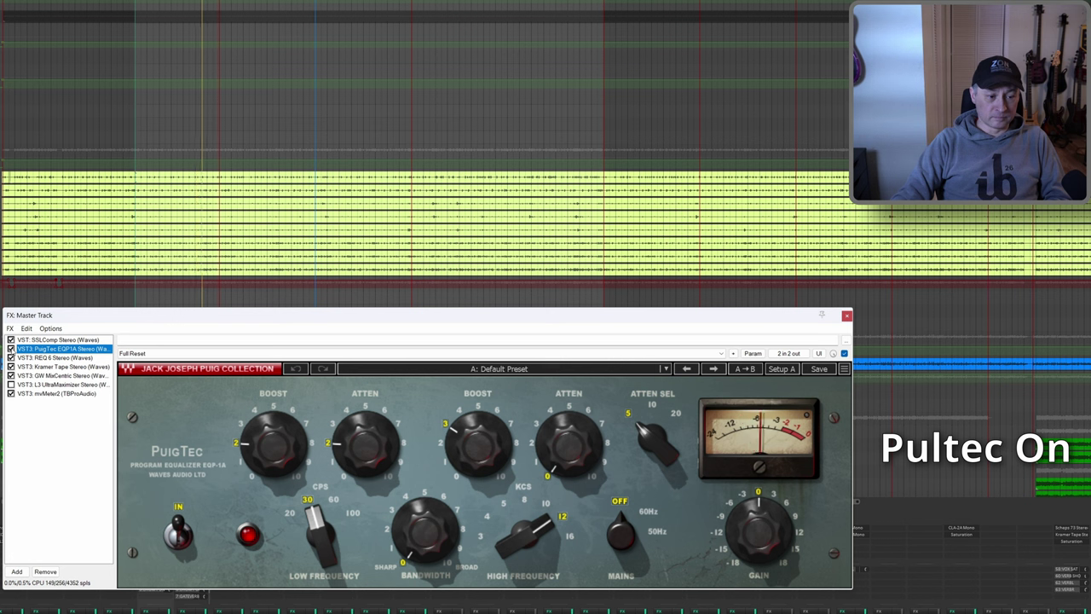
{"action": "left_click", "coordinate": [11, 348]}
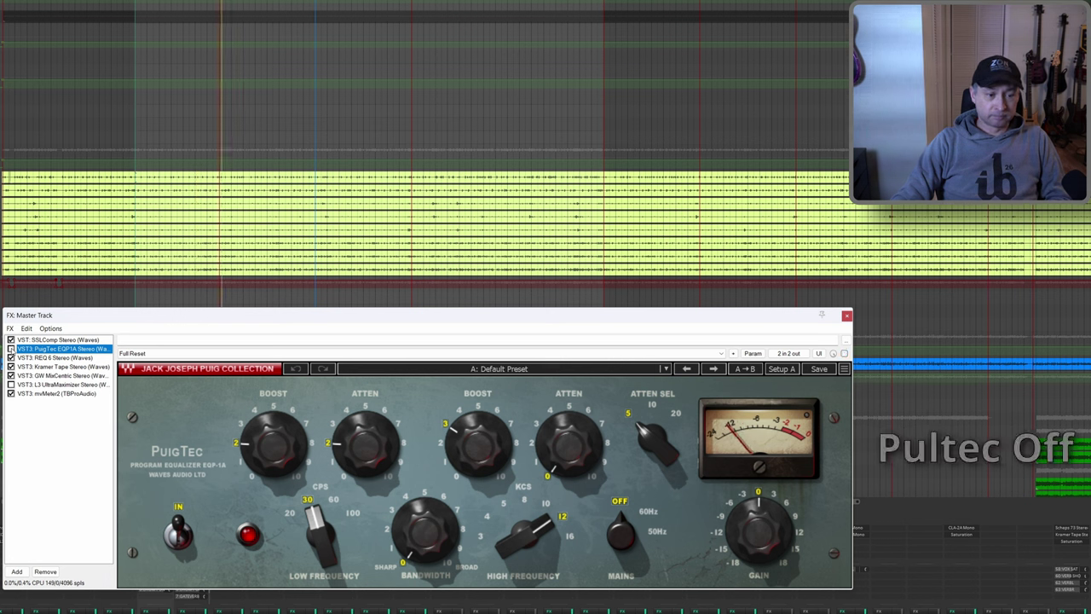
{"action": "left_click", "coordinate": [11, 348]}
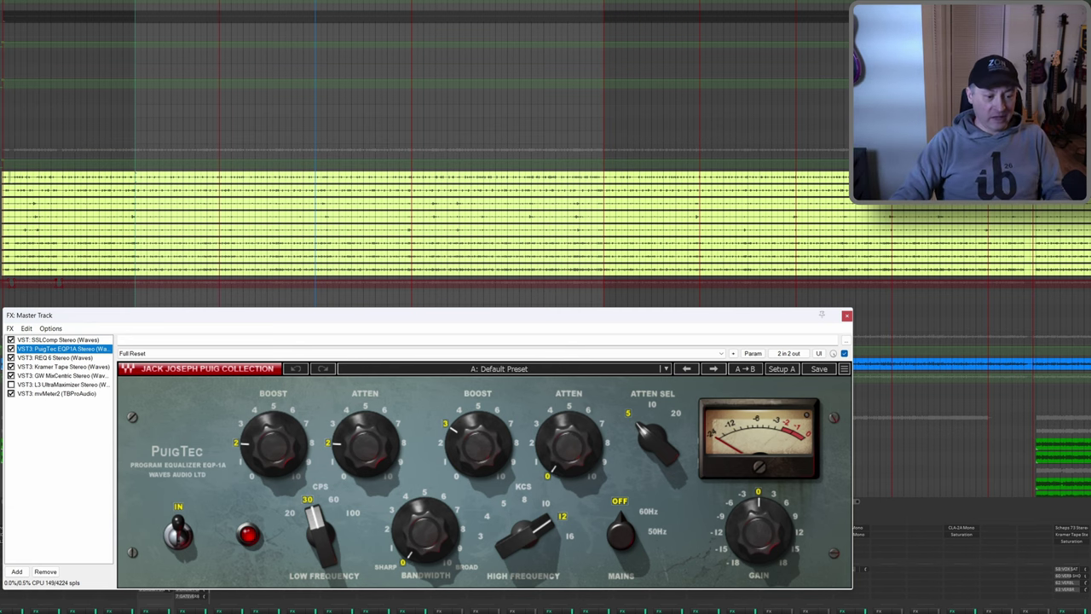
Filter the plugins by "tukan" and add JS: EQT-1A (Tukan) to the master track's effects chain.
{"action": "left_click", "coordinate": [21, 572]}
{"action": "type", "text": "tukan"}
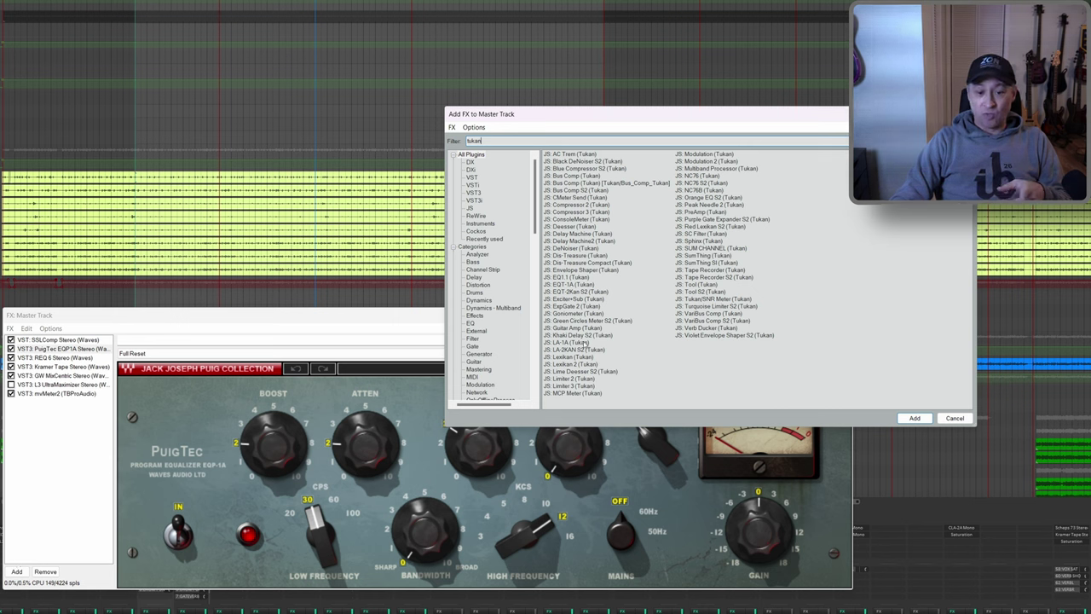
{"action": "left_click", "coordinate": [571, 292]}
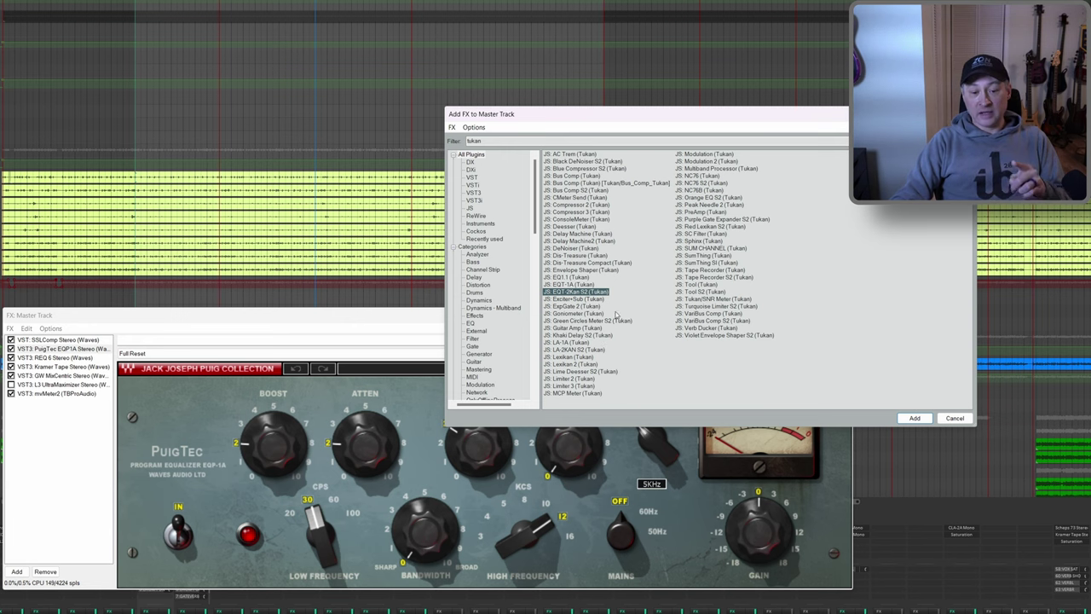
{"action": "double_click", "coordinate": [566, 284]}
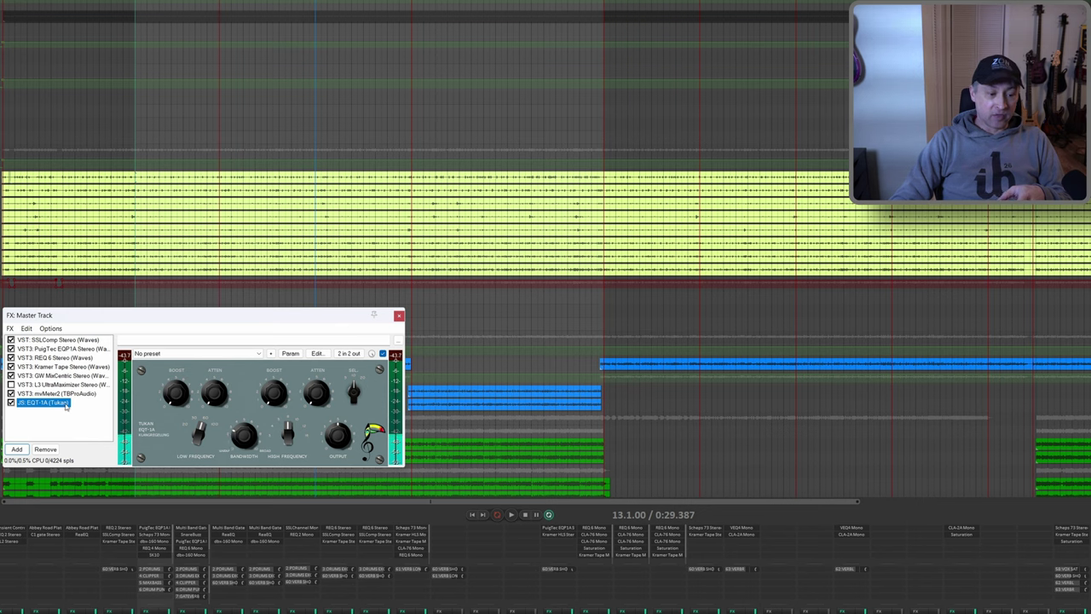
Check the EQT-1A in a floating window, dock it again and remove the plugin from the master track.
{"action": "double_click", "coordinate": [66, 403]}
{"action": "left_click_drag", "start_coordinate": [563, 282], "coordinate": [342, 133]}
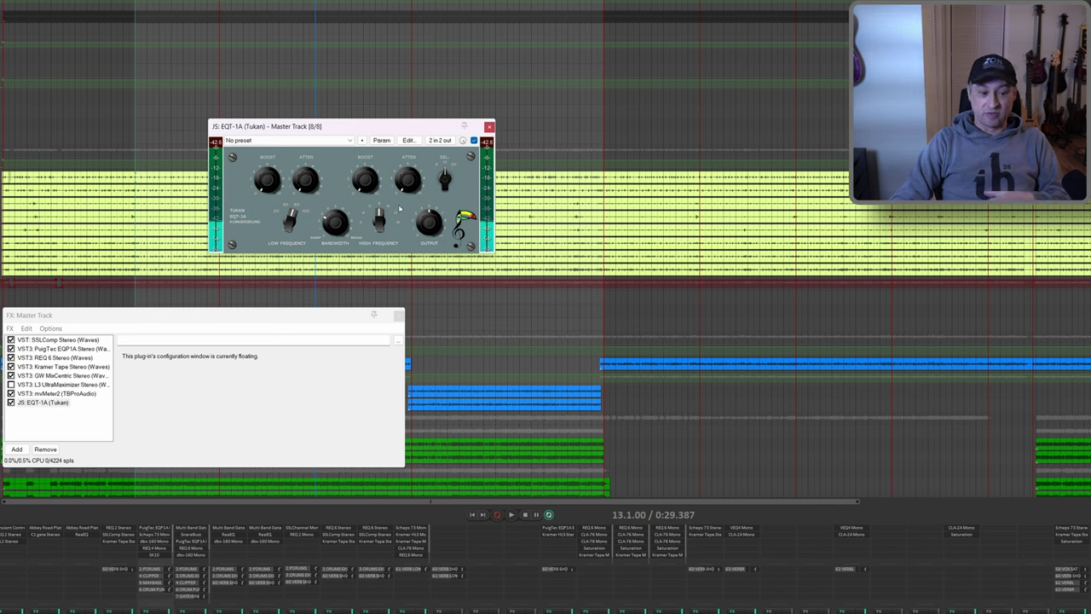
{"action": "double_click", "coordinate": [60, 402]}
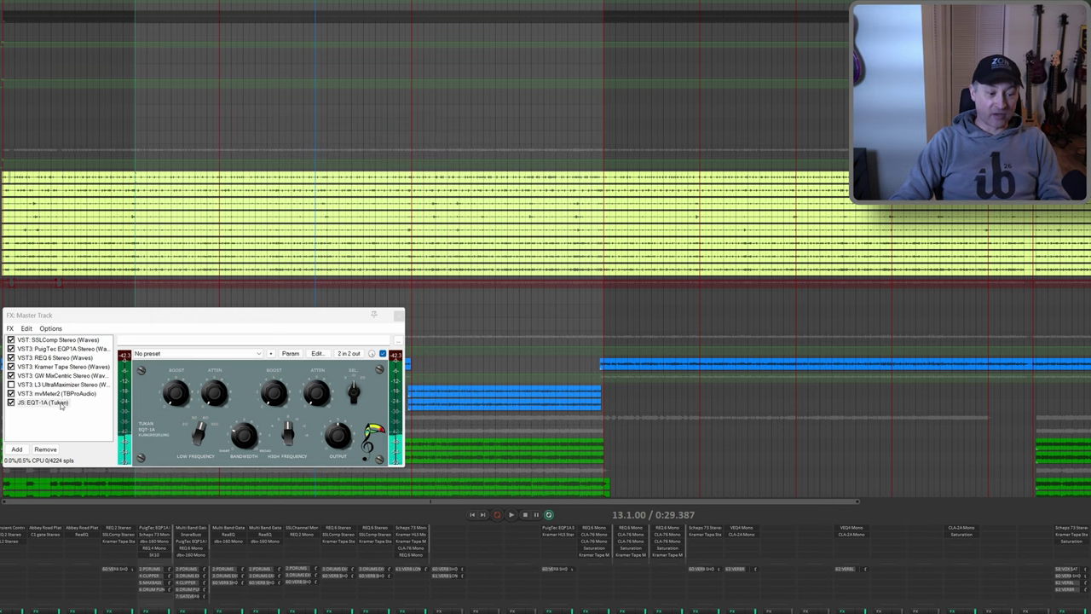
{"action": "left_click", "coordinate": [59, 402]}
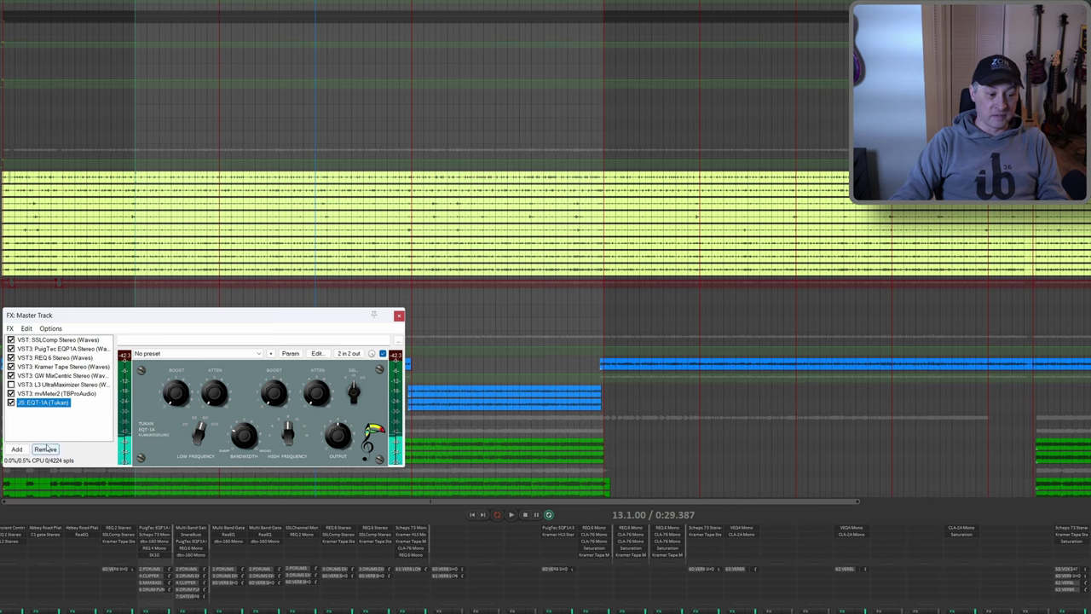
{"action": "left_click", "coordinate": [45, 448]}
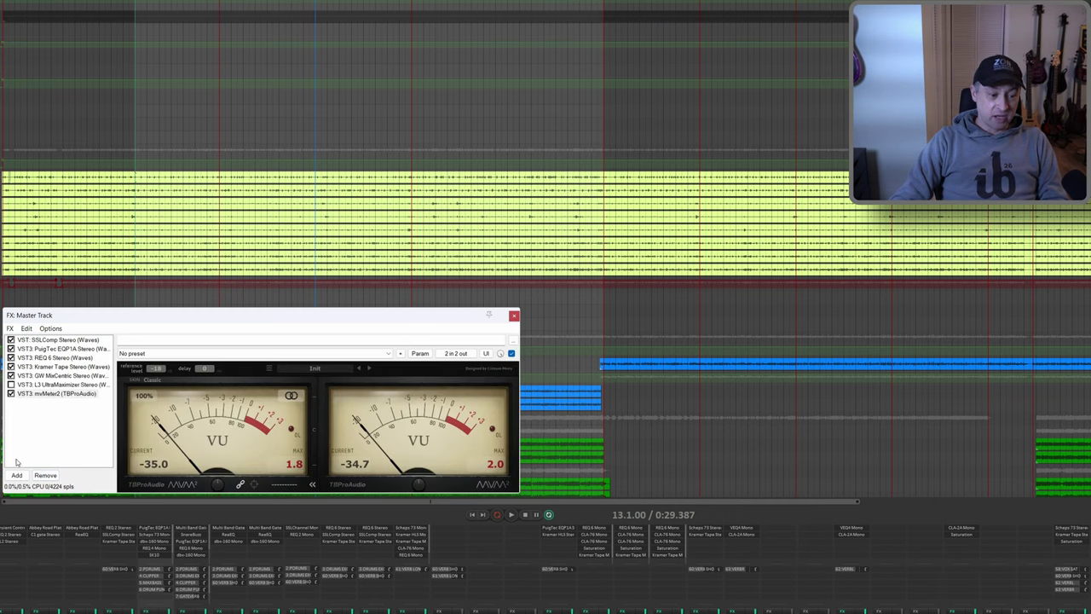
Add JS: EQT-2Kan S2 (Tukan) to the master track directly after the PuigTec EQP1A and bypass it.
{"action": "left_click", "coordinate": [17, 475]}
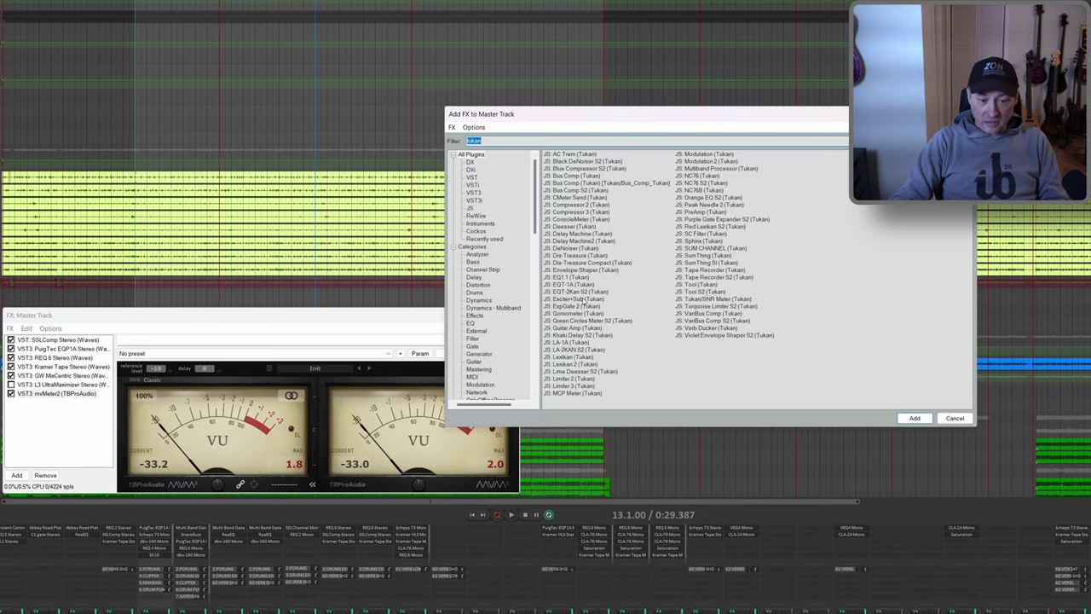
{"action": "double_click", "coordinate": [576, 292]}
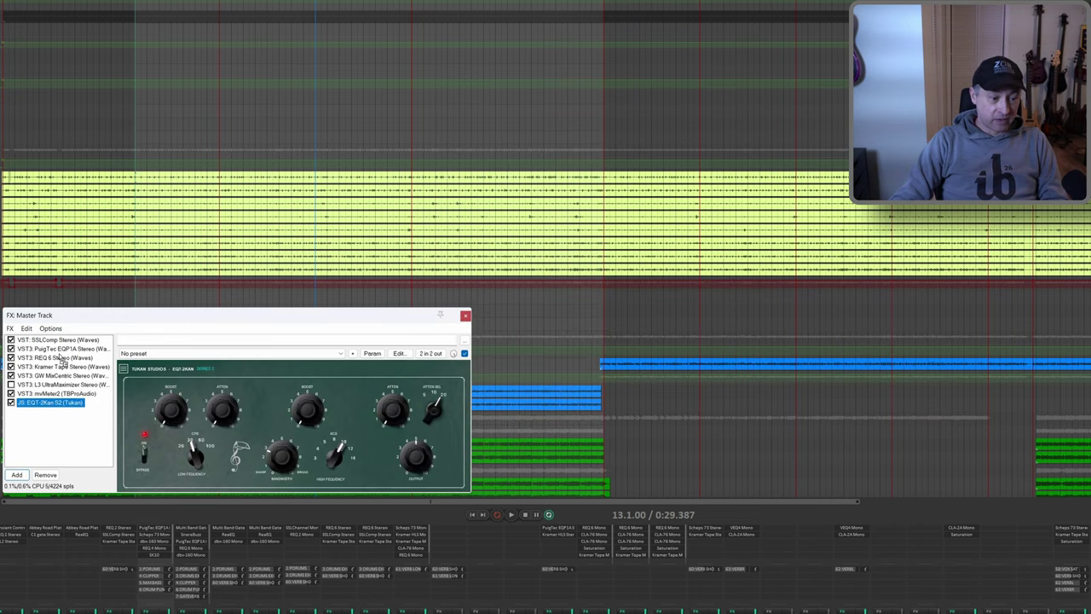
{"action": "left_click_drag", "start_coordinate": [61, 359], "coordinate": [34, 359]}
{"action": "left_click", "coordinate": [11, 357]}
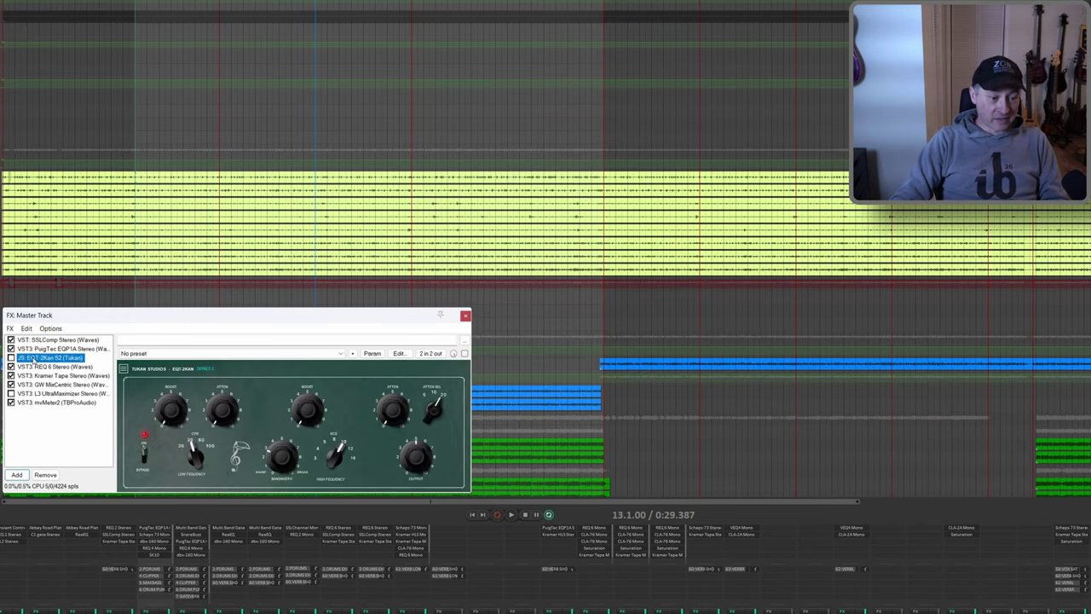
Float the EQT-2Kan in its own enlarged window above the effects chain, with the PuigTec EQP1A displayed below for comparison.
{"action": "double_click", "coordinate": [34, 362]}
{"action": "left_click_drag", "start_coordinate": [586, 262], "coordinate": [212, 46]}
{"action": "left_click", "coordinate": [85, 349]}
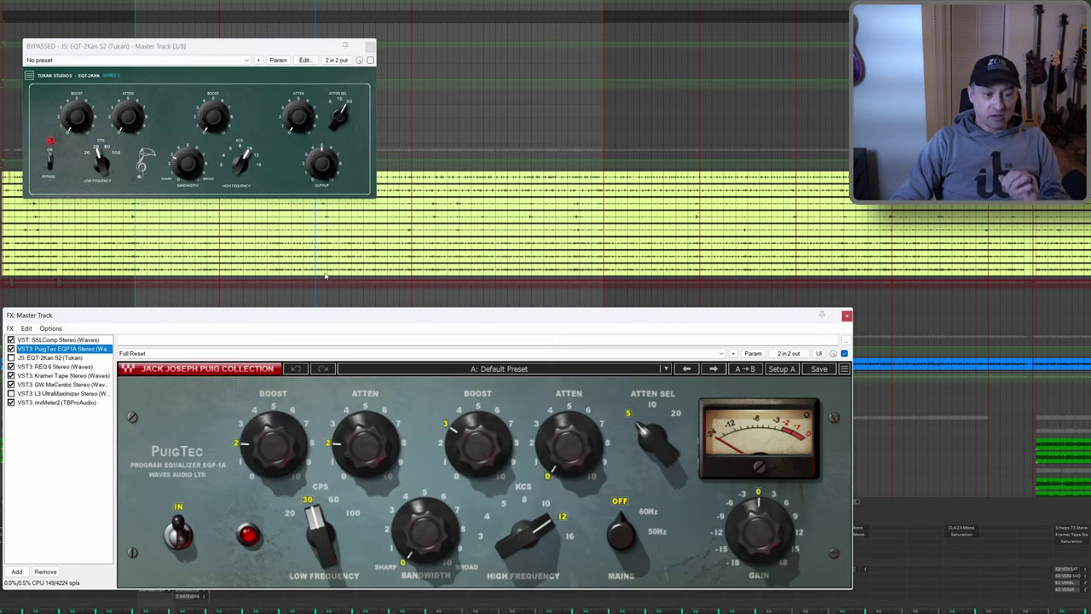
{"action": "left_click_drag", "start_coordinate": [377, 206], "coordinate": [669, 305]}
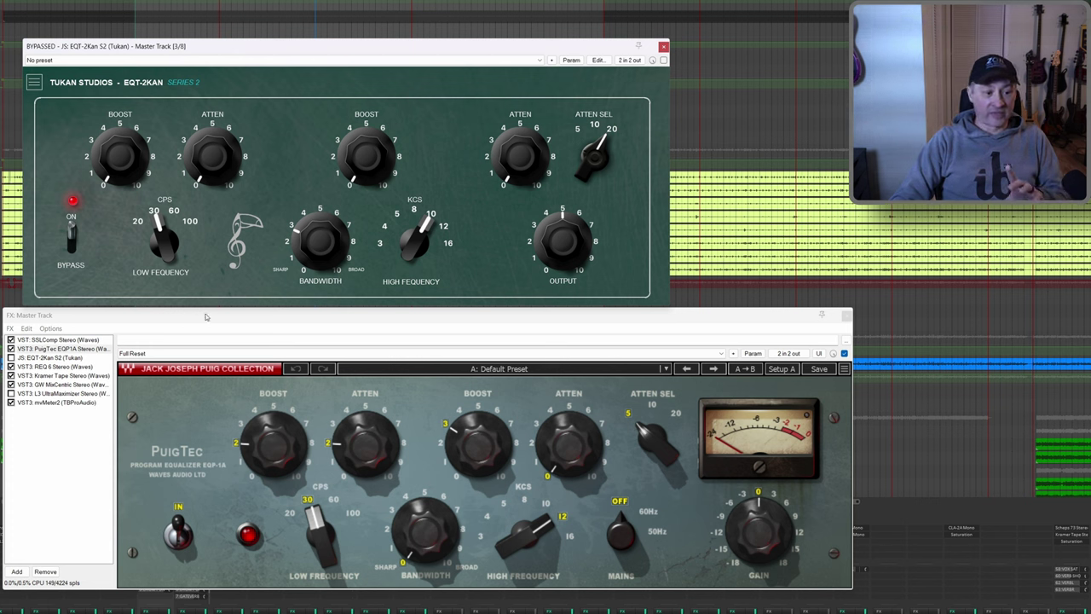
Set the EQT-2Kan's low-frequency Boost and Atten to about 2 each, matching the PuigTec.
{"action": "left_click_drag", "start_coordinate": [116, 167], "coordinate": [102, 130]}
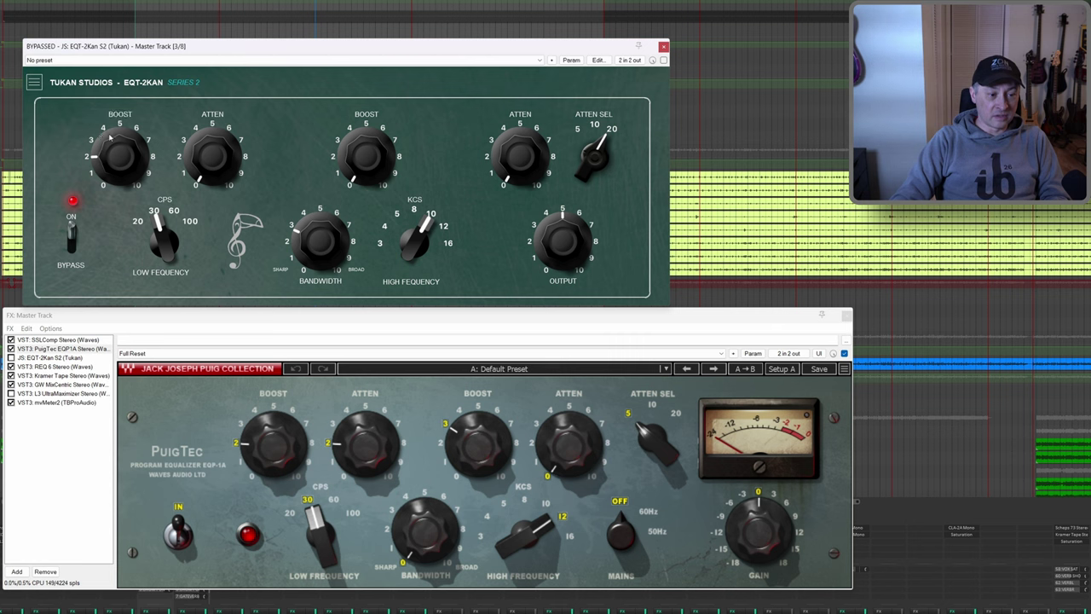
{"action": "left_click_drag", "start_coordinate": [204, 154], "coordinate": [194, 128]}
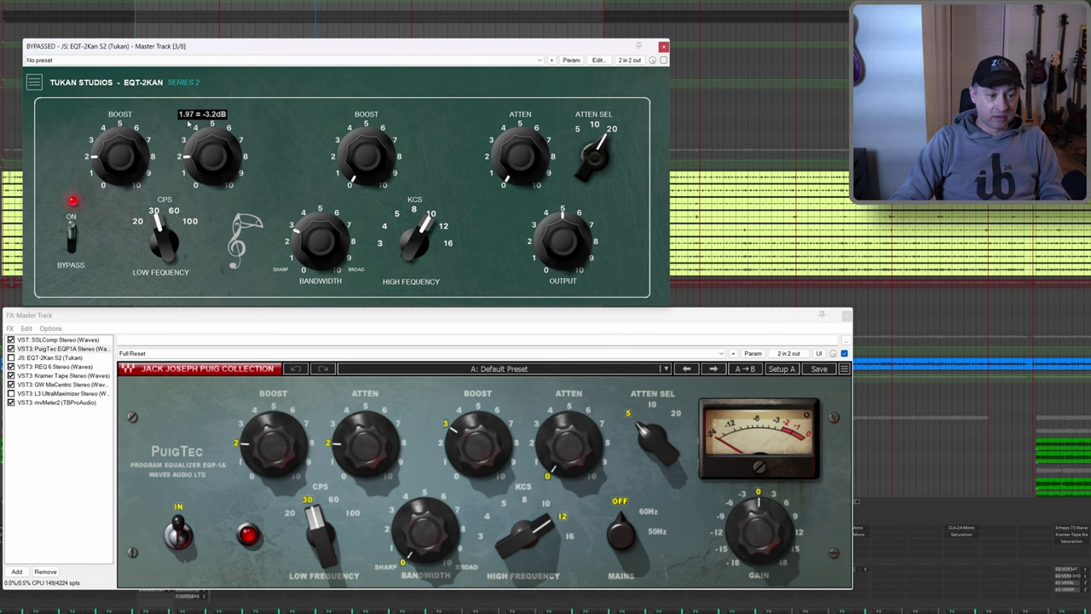
{"action": "left_click_drag", "start_coordinate": [189, 123], "coordinate": [188, 124]}
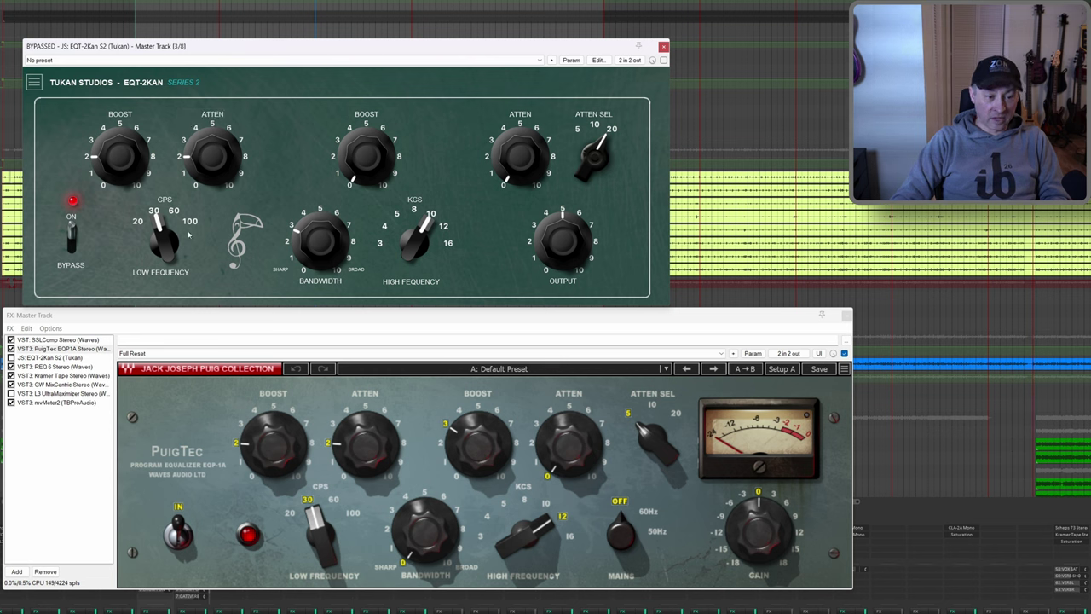
Match the EQT-2Kan's high band to the PuigTec: Bandwidth fully sharp, Boost about 3 and High Frequency 12.
{"action": "left_click_drag", "start_coordinate": [322, 240], "coordinate": [322, 254]}
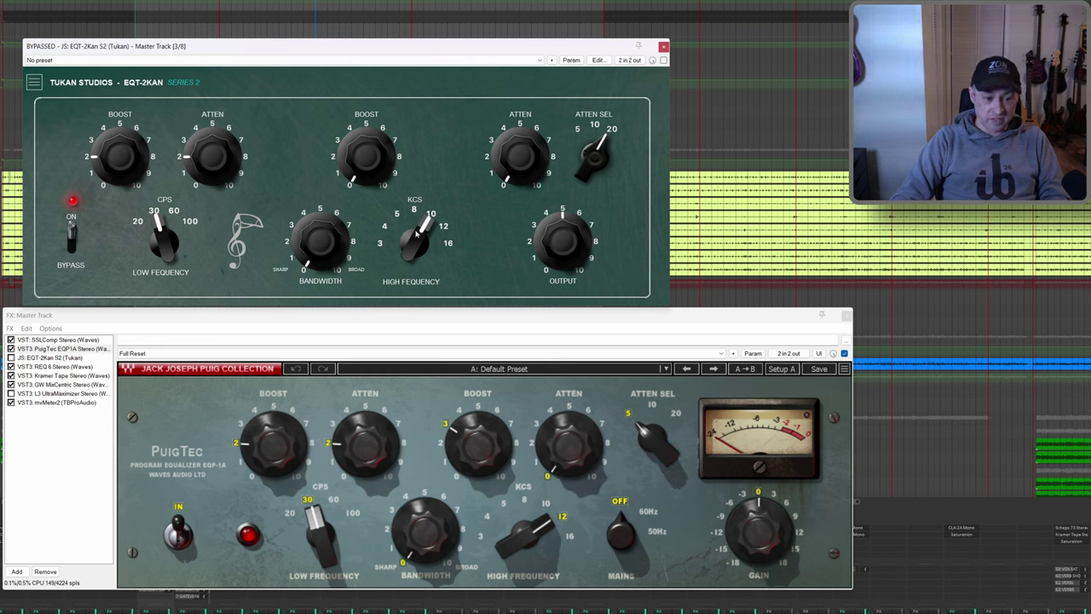
{"action": "left_click_drag", "start_coordinate": [369, 164], "coordinate": [363, 116]}
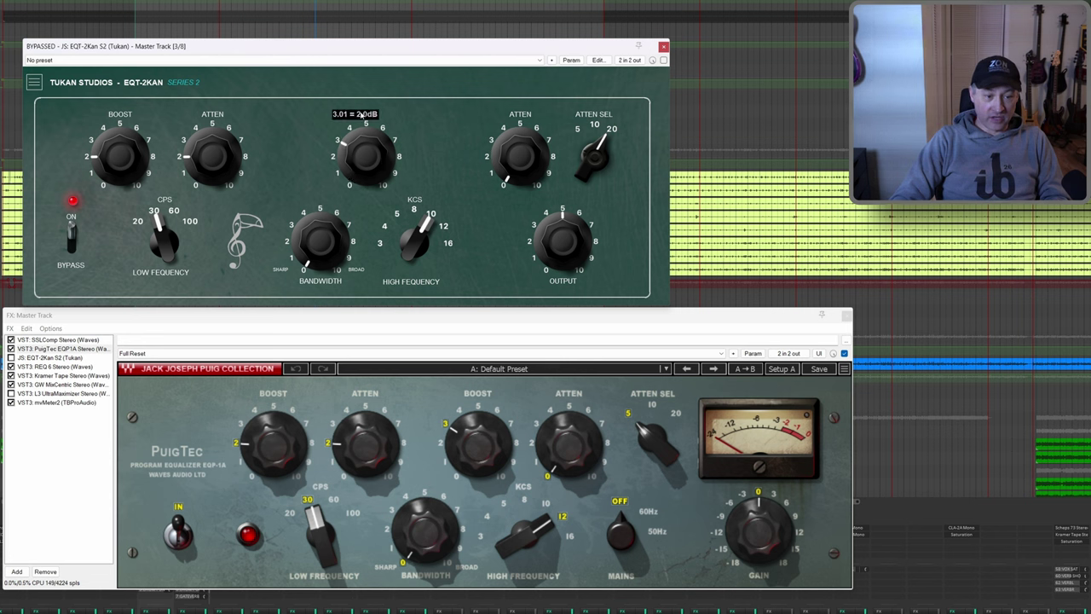
{"action": "left_click_drag", "start_coordinate": [357, 114], "coordinate": [357, 115]}
{"action": "left_click_drag", "start_coordinate": [421, 223], "coordinate": [421, 219]}
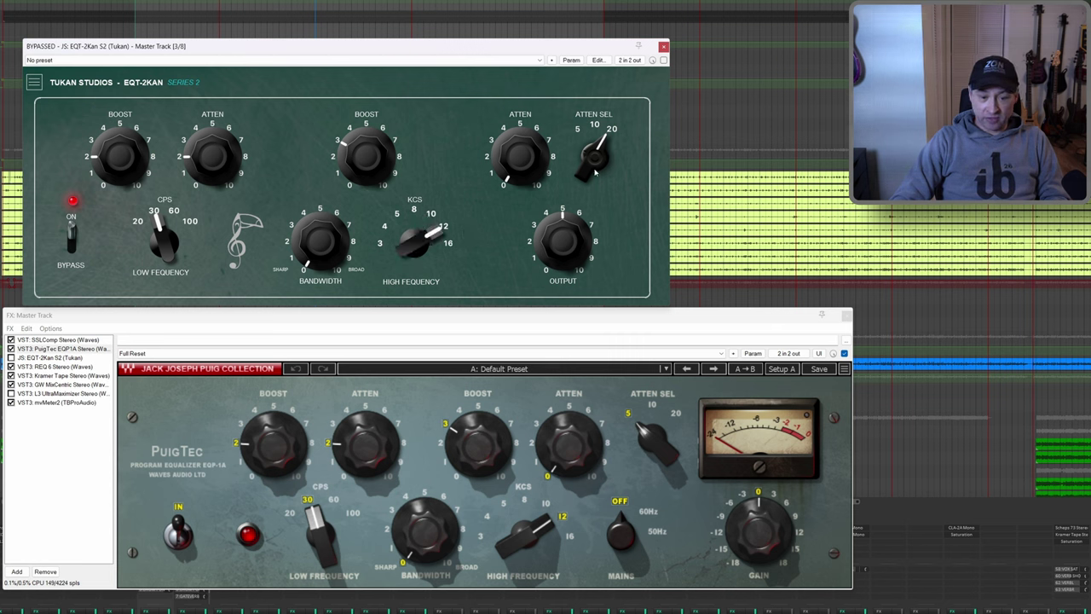
Set the EQT-2Kan's Atten Sel to 5.
{"action": "left_click_drag", "start_coordinate": [594, 173], "coordinate": [605, 279]}
{"action": "left_click_drag", "start_coordinate": [597, 150], "coordinate": [582, 107]}
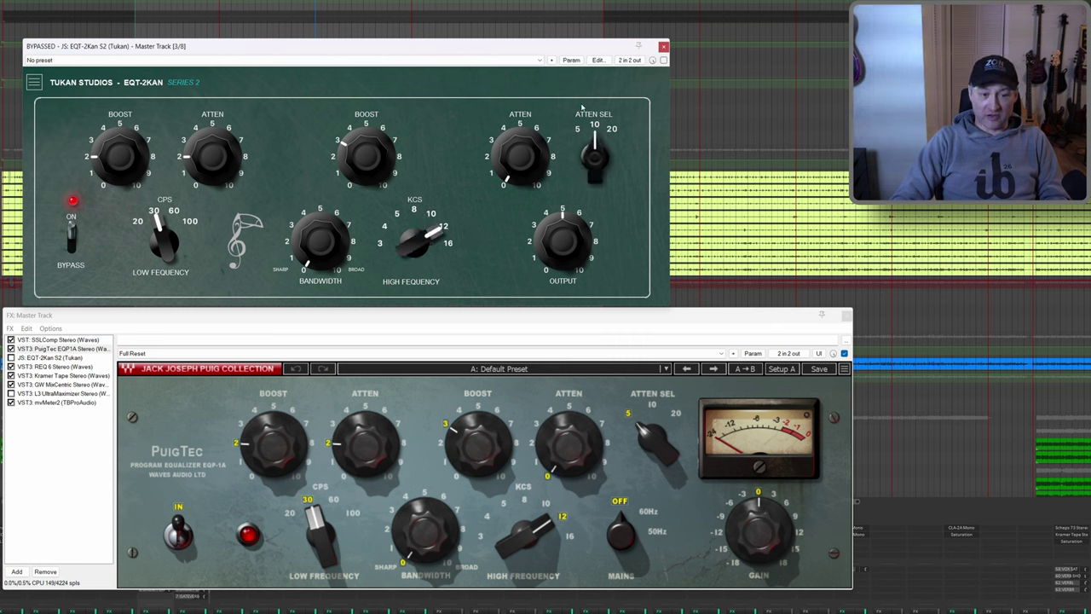
{"action": "left_click_drag", "start_coordinate": [597, 154], "coordinate": [594, 219]}
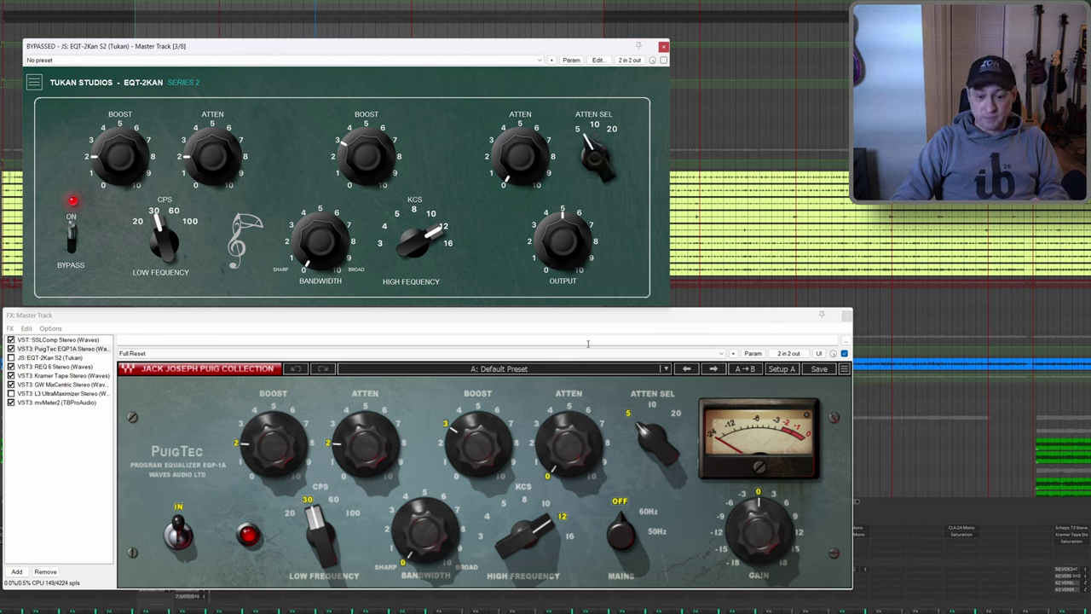
Select both the PuigTec EQP1A and EQT-2Kan and swap their bypass states during playback to compare them.
{"action": "mouse_move", "coordinate": [763, 532]}
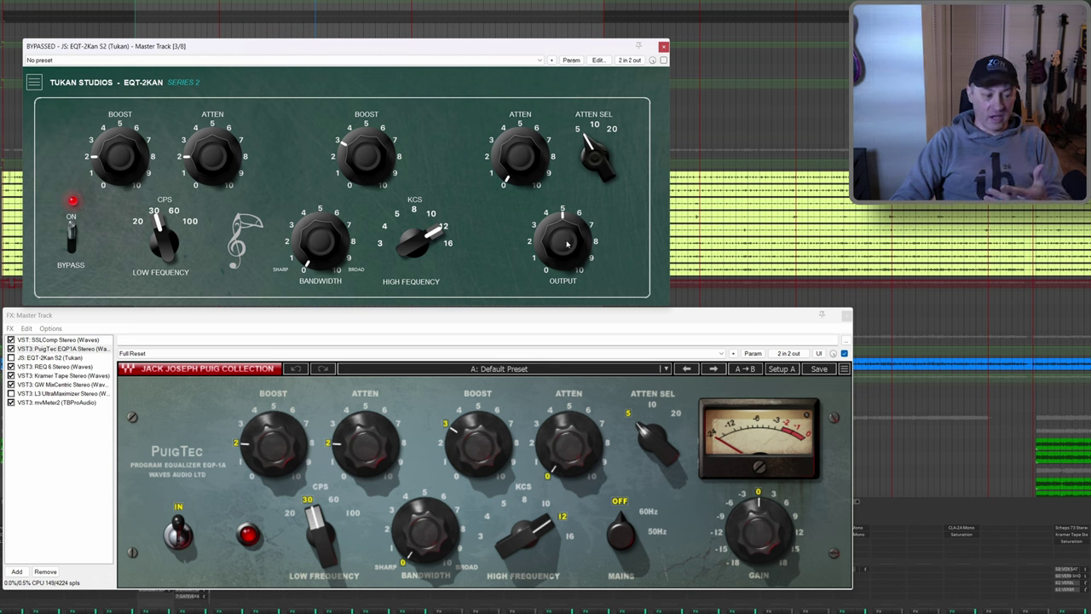
{"action": "left_click", "coordinate": [70, 357], "text": "shift"}
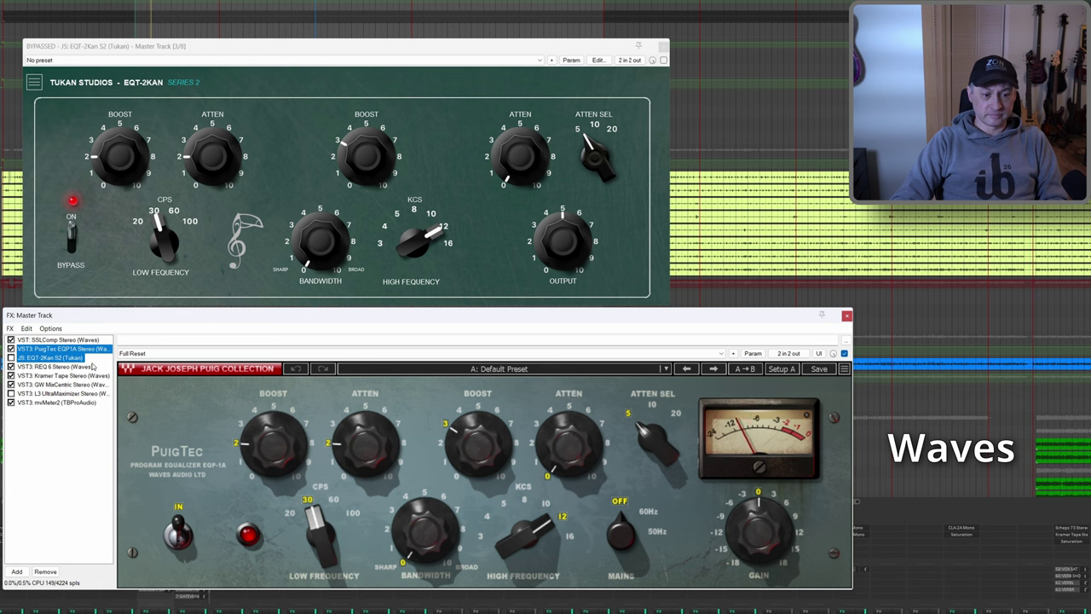
{"action": "key", "text": "ctrl+b"}
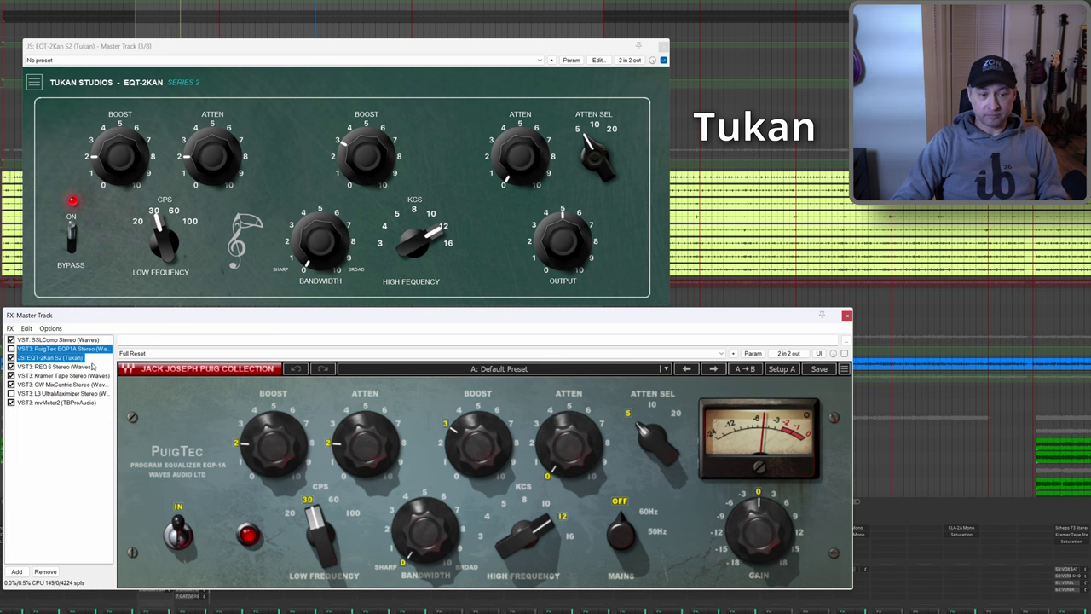
{"action": "key", "text": "ctrl+b"}
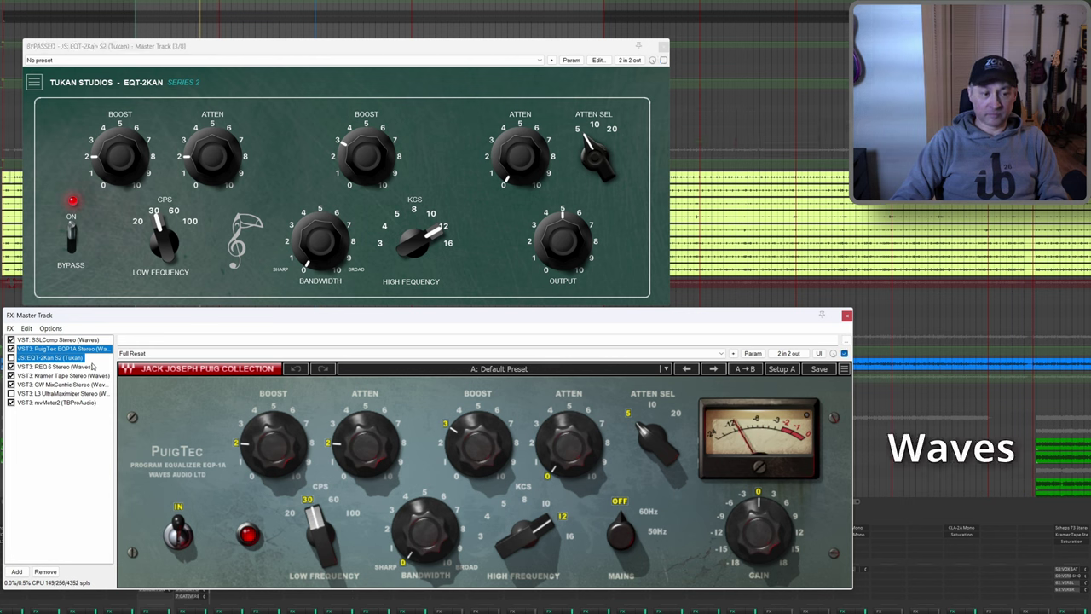
{"action": "key", "text": "ctrl+b"}
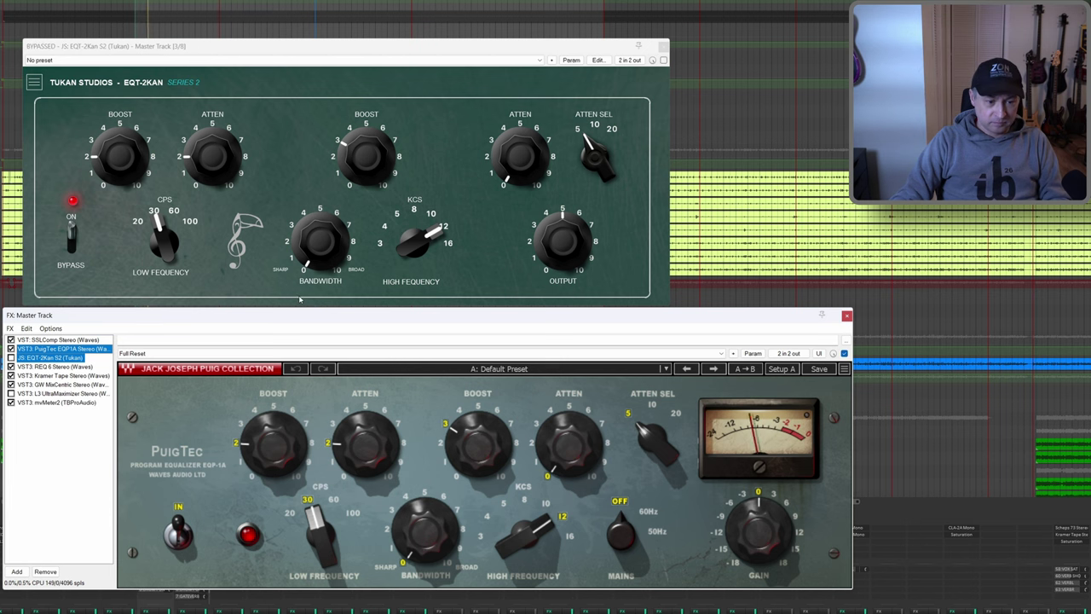
Try raising the EQT-2Kan's high-frequency Boost to about 5 and swap the two equalizers' bypass states to compare.
{"action": "left_click_drag", "start_coordinate": [362, 145], "coordinate": [360, 135]}
{"action": "key", "text": "ctrl+shift+f"}
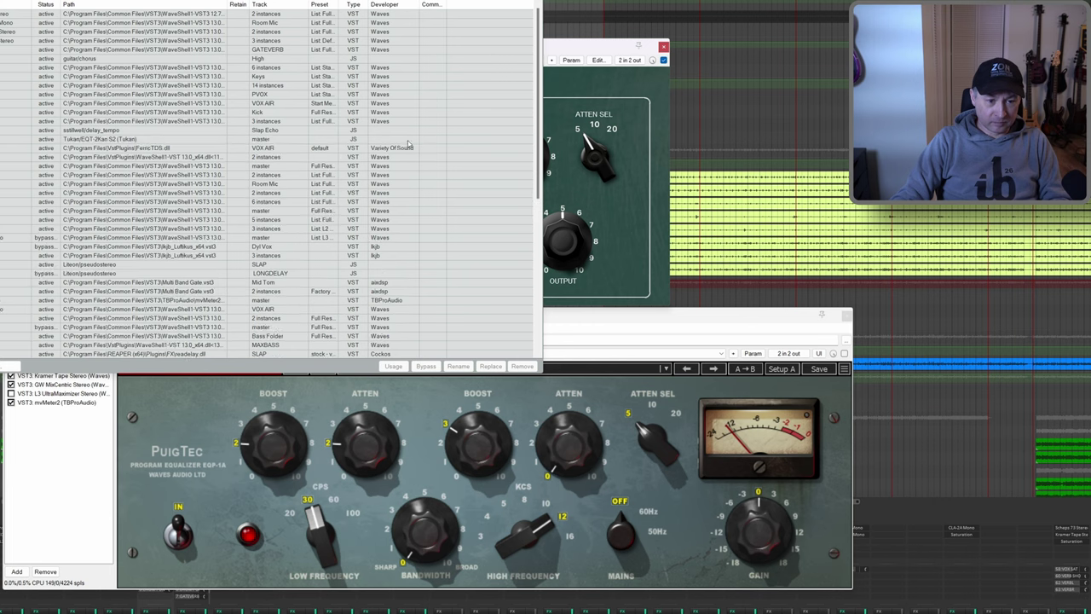
{"action": "key", "text": "Escape"}
{"action": "left_click", "coordinate": [470, 315]}
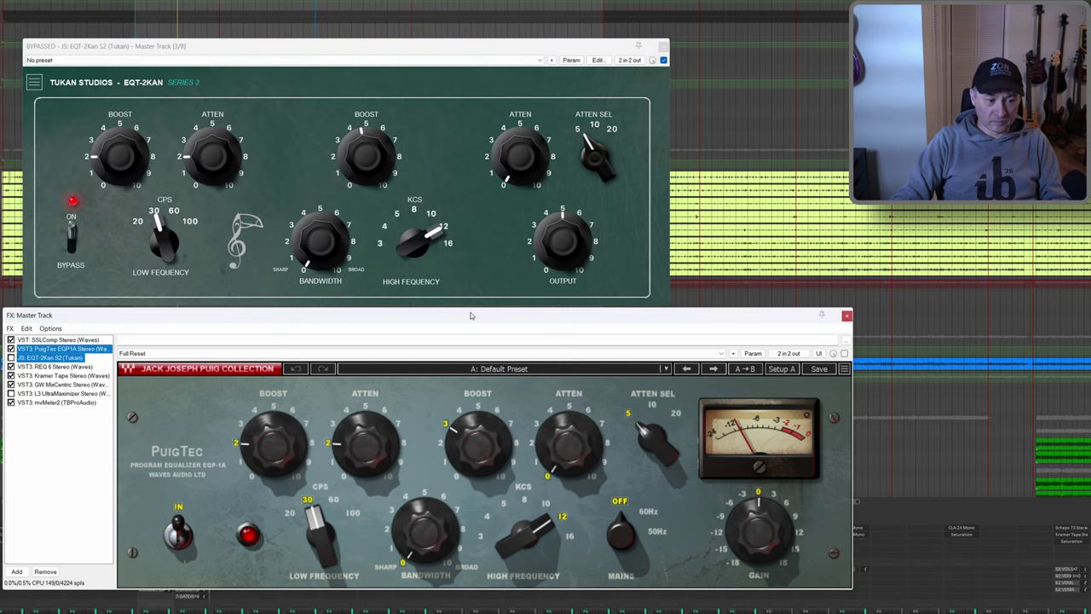
{"action": "key", "text": "ctrl+b"}
Set the EQT-2Kan's High Frequency to 5, its high-frequency Boost to about 1 and its Bandwidth to about 2.
{"action": "left_click_drag", "start_coordinate": [415, 241], "coordinate": [412, 275]}
{"action": "left_click_drag", "start_coordinate": [366, 155], "coordinate": [365, 201]}
{"action": "left_click_drag", "start_coordinate": [325, 249], "coordinate": [323, 230]}
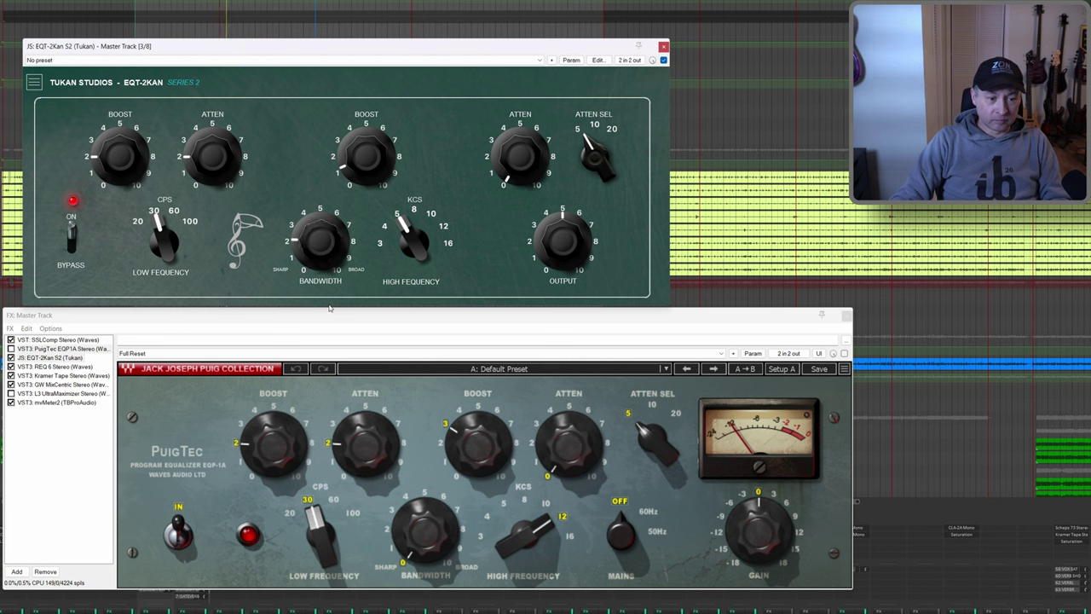
Swap the two equalizers' bypass states to compare them again, and widen the EQT-2Kan's Bandwidth to about 3.
{"action": "left_click", "coordinate": [335, 317]}
{"action": "key", "text": "ctrl+b"}
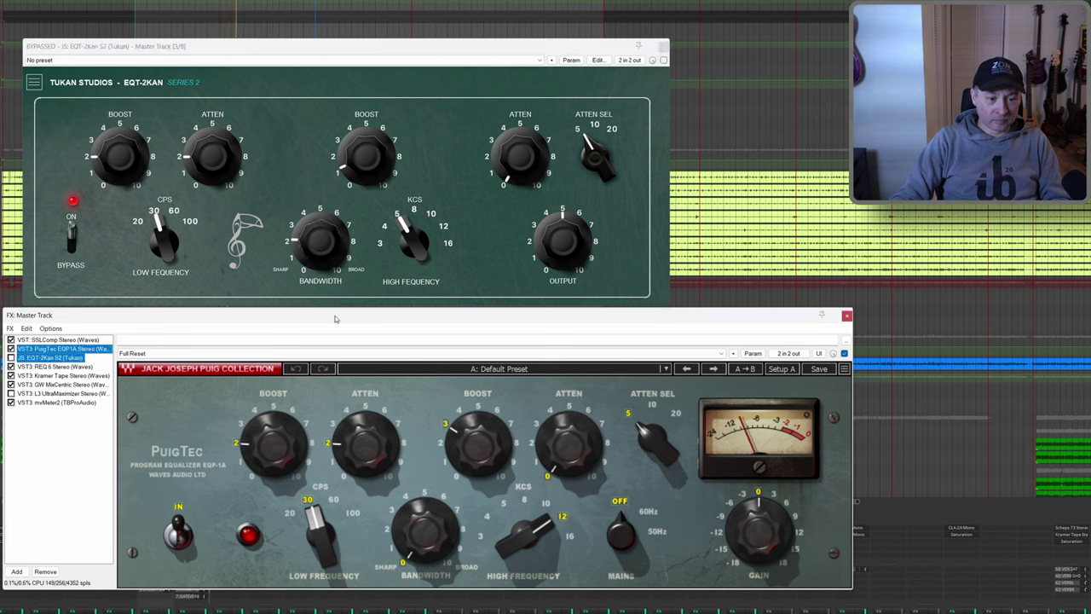
{"action": "key", "text": "ctrl+b"}
{"action": "left_click_drag", "start_coordinate": [320, 241], "coordinate": [321, 229]}
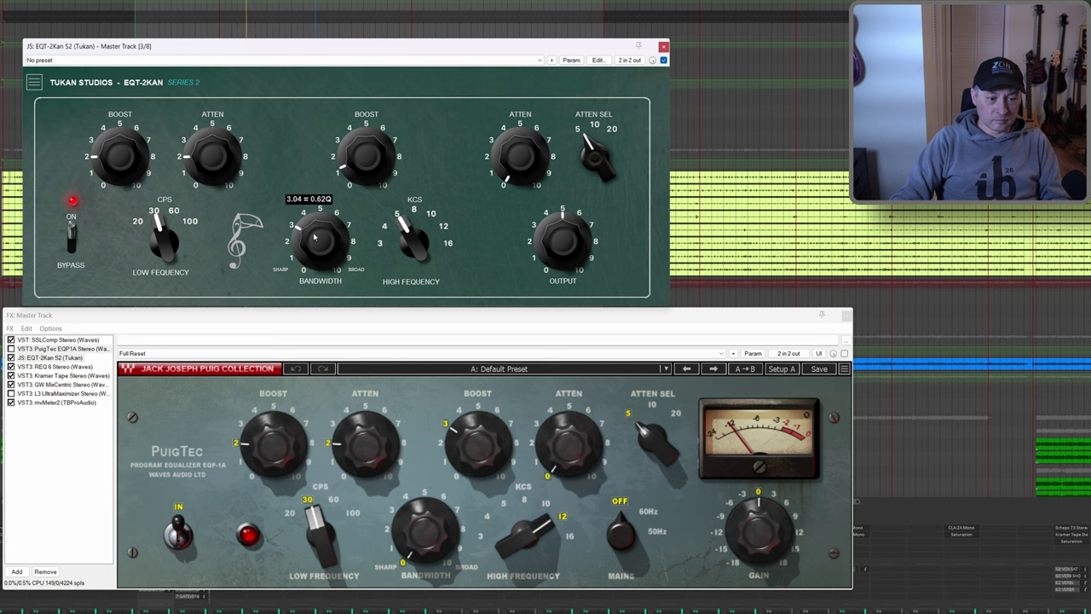
Raise the EQT-2Kan's high-frequency Boost to about 2 and its High Frequency switch to 3, swapping the equalizers' bypass states between changes.
{"action": "left_click", "coordinate": [335, 317]}
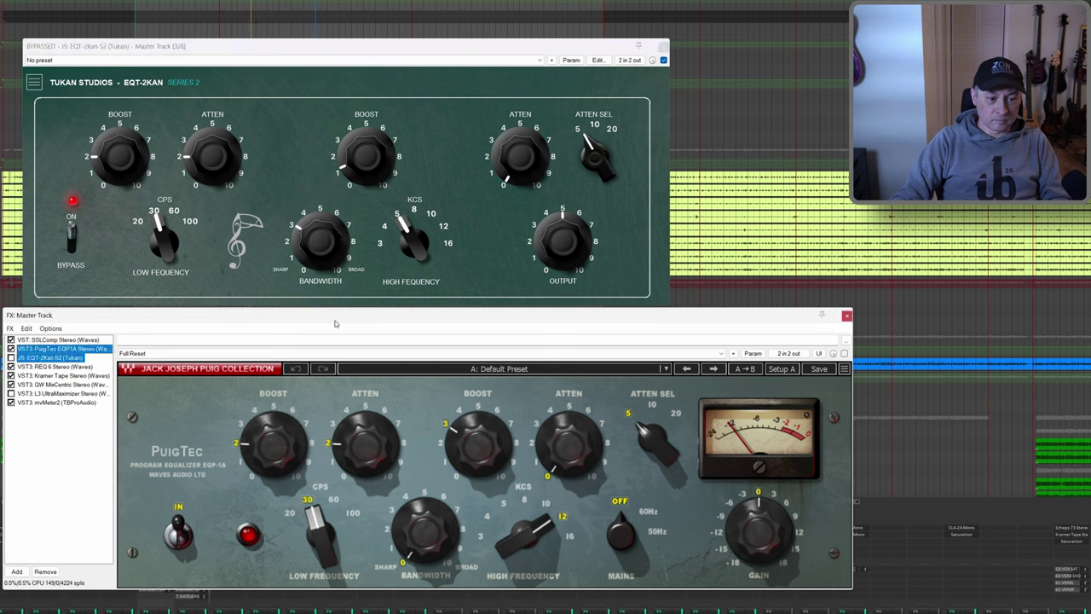
{"action": "left_click", "coordinate": [363, 169]}
{"action": "left_click", "coordinate": [378, 325]}
{"action": "key", "text": "ctrl+b"}
{"action": "key", "text": "ctrl+b"}
{"action": "left_click_drag", "start_coordinate": [409, 240], "coordinate": [362, 297]}
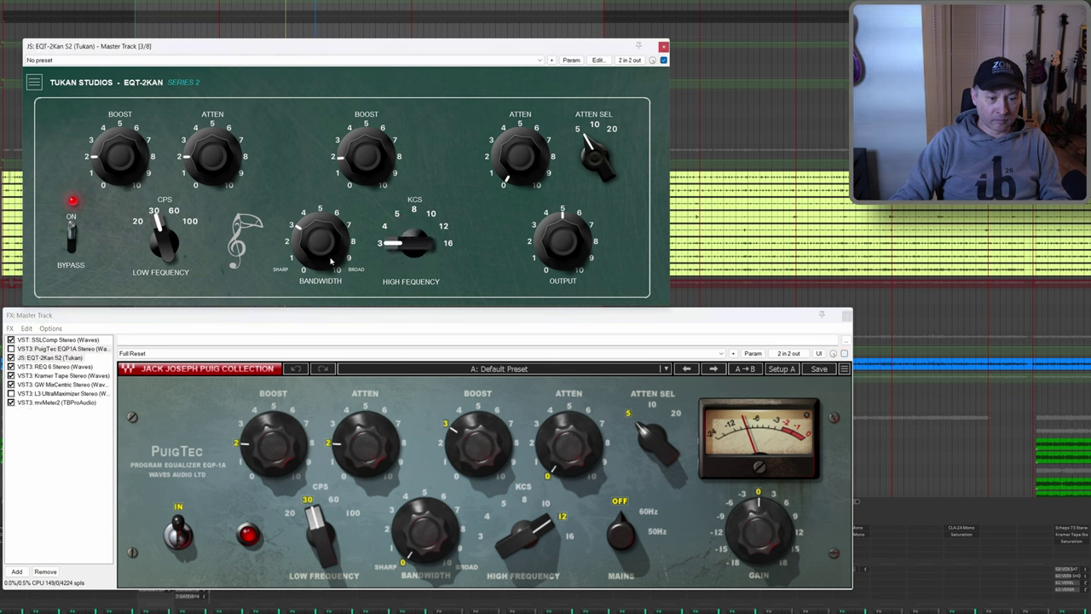
Compare the two equalizers by swapping their bypass states, narrowing the EQT-2Kan's Bandwidth to about 2 along the way.
{"action": "left_click", "coordinate": [356, 316]}
{"action": "key", "text": "ctrl+b"}
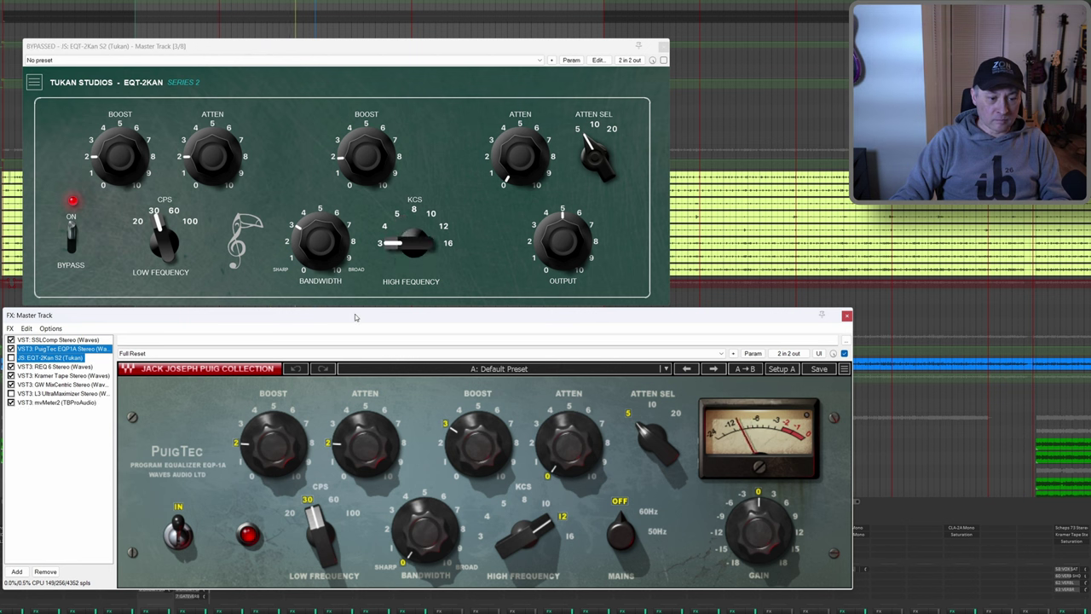
{"action": "key", "text": "ctrl+b"}
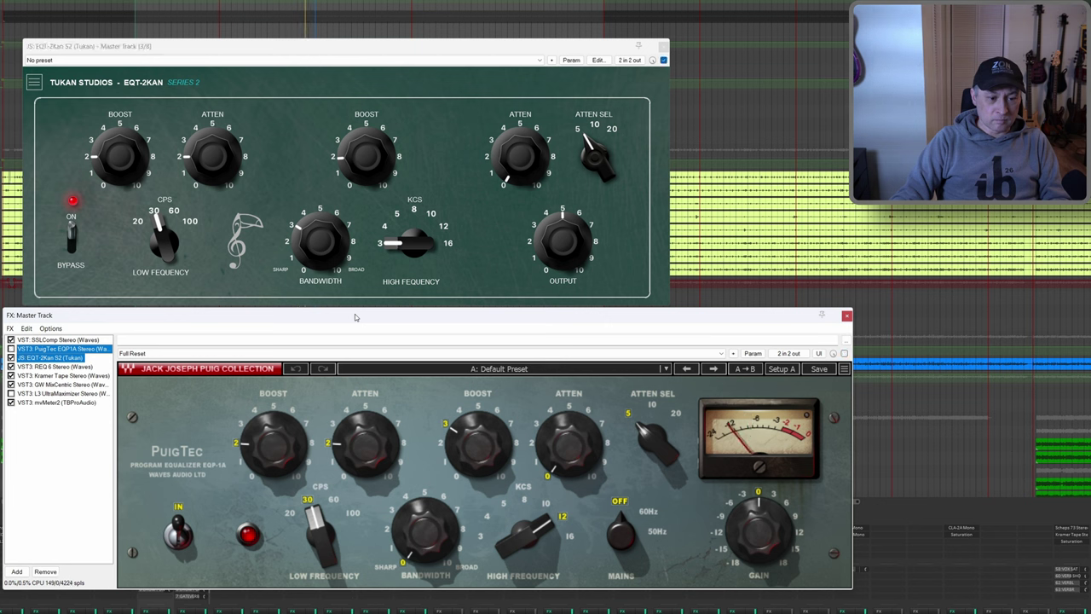
{"action": "left_click", "coordinate": [311, 280]}
{"action": "left_click", "coordinate": [347, 322]}
{"action": "key", "text": "ctrl+b"}
{"action": "key", "text": "ctrl+b"}
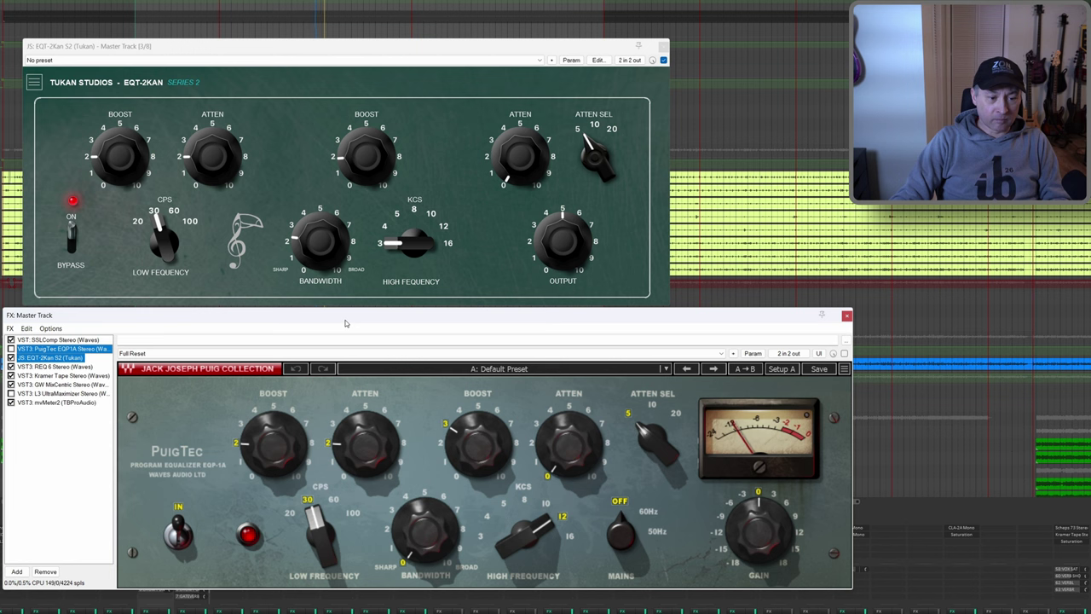
Raise the EQT-2Kan's Output slightly above 5 and swap the two equalizers' bypass states to compare their levels.
{"action": "key", "text": "ctrl+b"}
{"action": "key", "text": "ctrl+b"}
{"action": "left_click_drag", "start_coordinate": [561, 243], "coordinate": [523, 305]}
{"action": "left_click", "coordinate": [503, 326]}
{"action": "key", "text": "ctrl+b"}
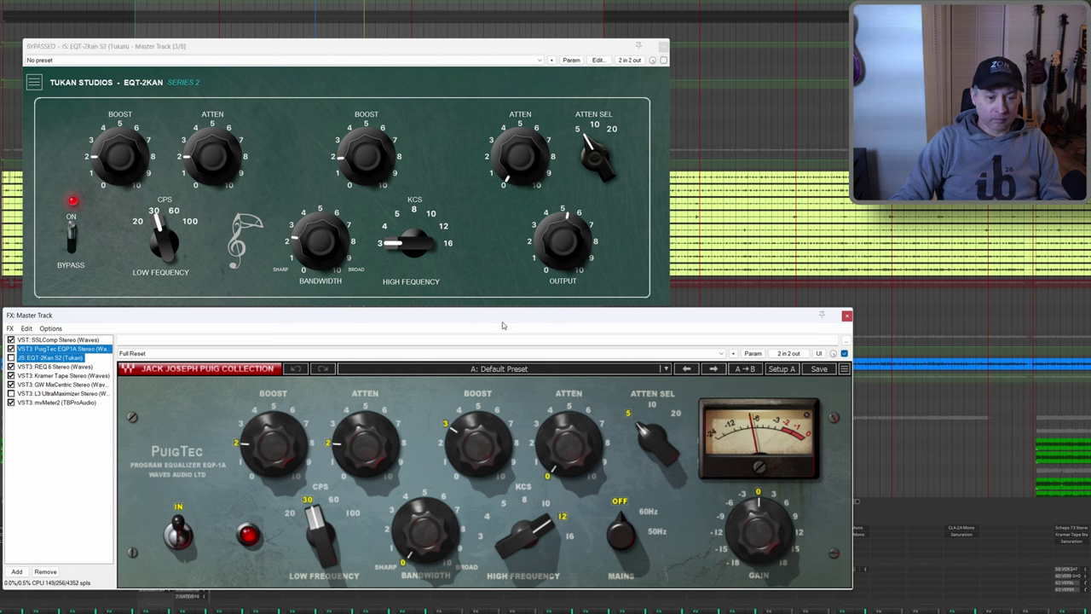
{"action": "key", "text": "ctrl+b"}
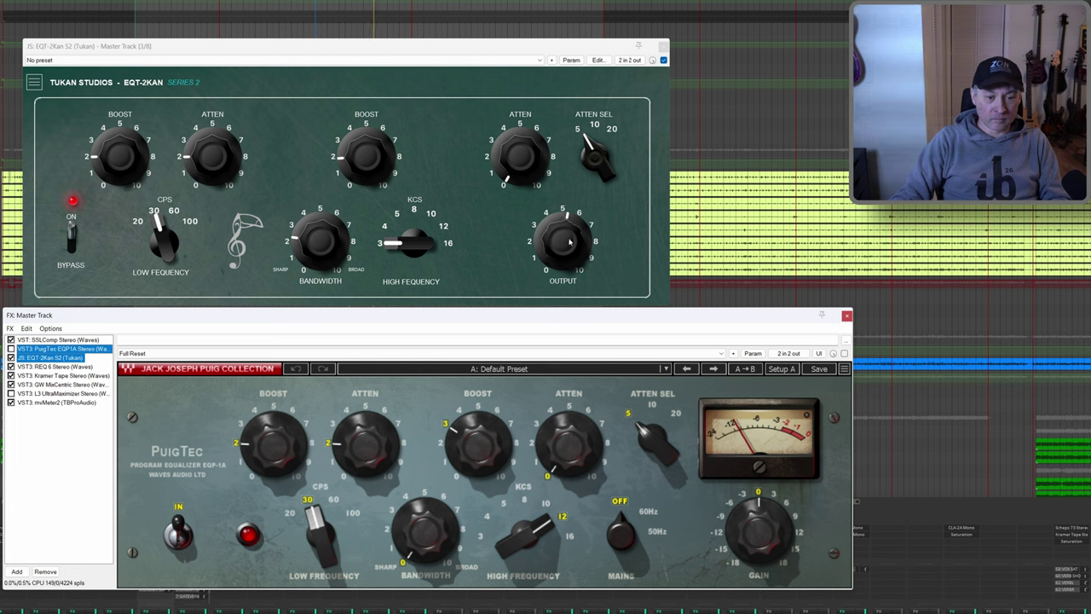
{"action": "left_click", "coordinate": [568, 243]}
{"action": "left_click", "coordinate": [535, 315]}
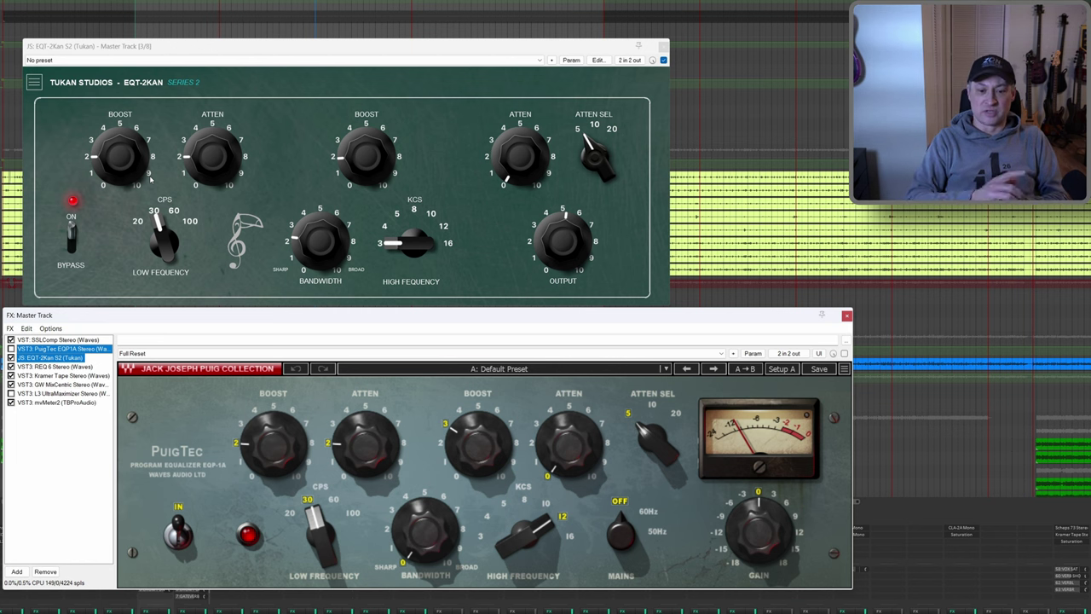
Close the master track's effect windows and open the Kick track's PuigTec EQP1A to review its settings.
{"action": "left_click", "coordinate": [59, 349]}
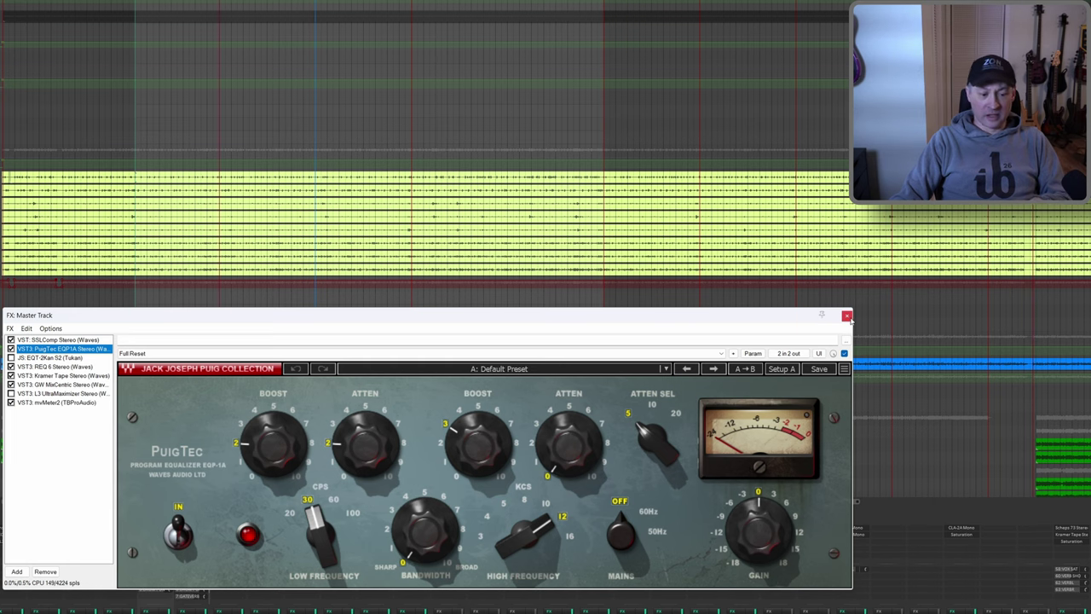
{"action": "left_click", "coordinate": [846, 316]}
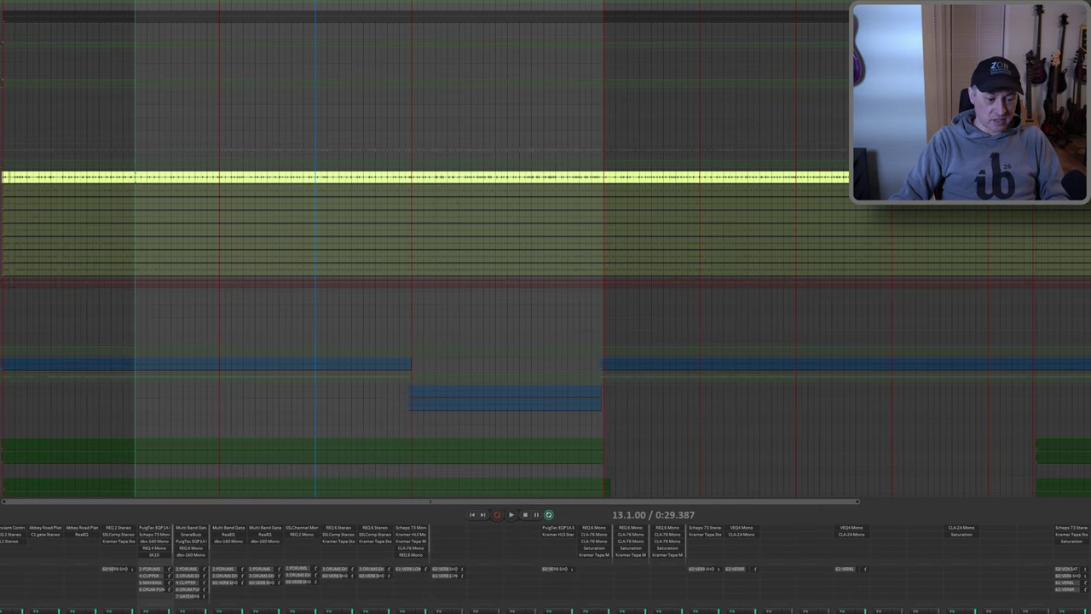
{"action": "left_click", "coordinate": [154, 527]}
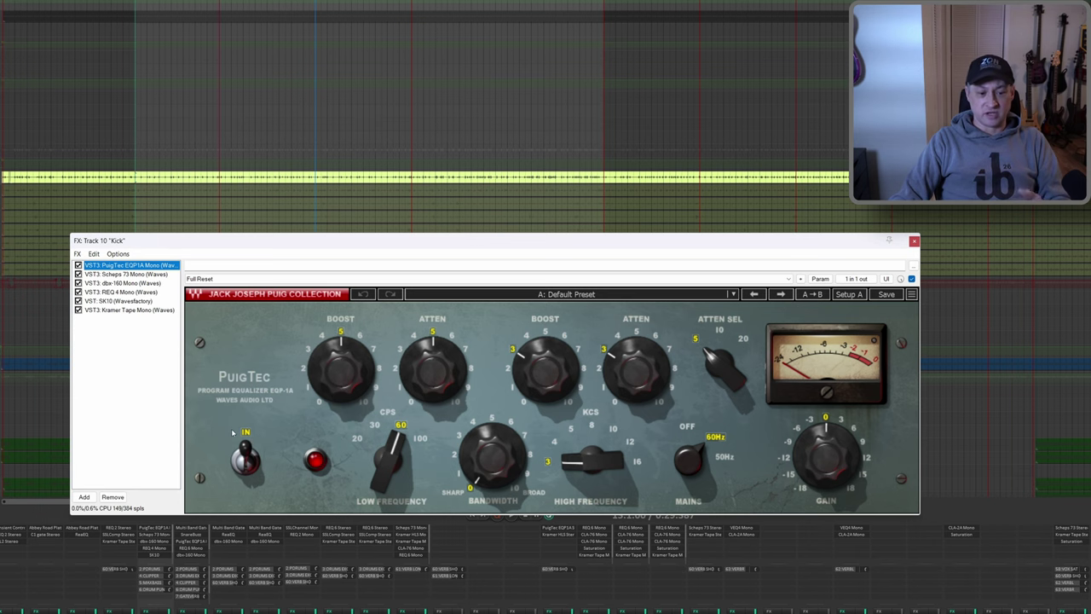
{"action": "key", "text": "space"}
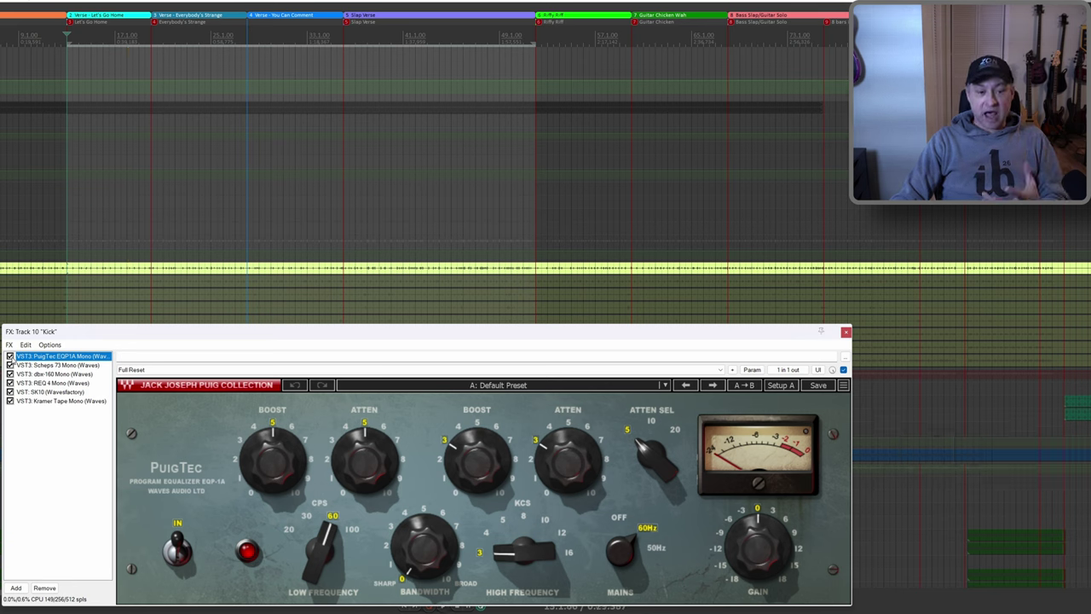
{"action": "mouse_move", "coordinate": [278, 453]}
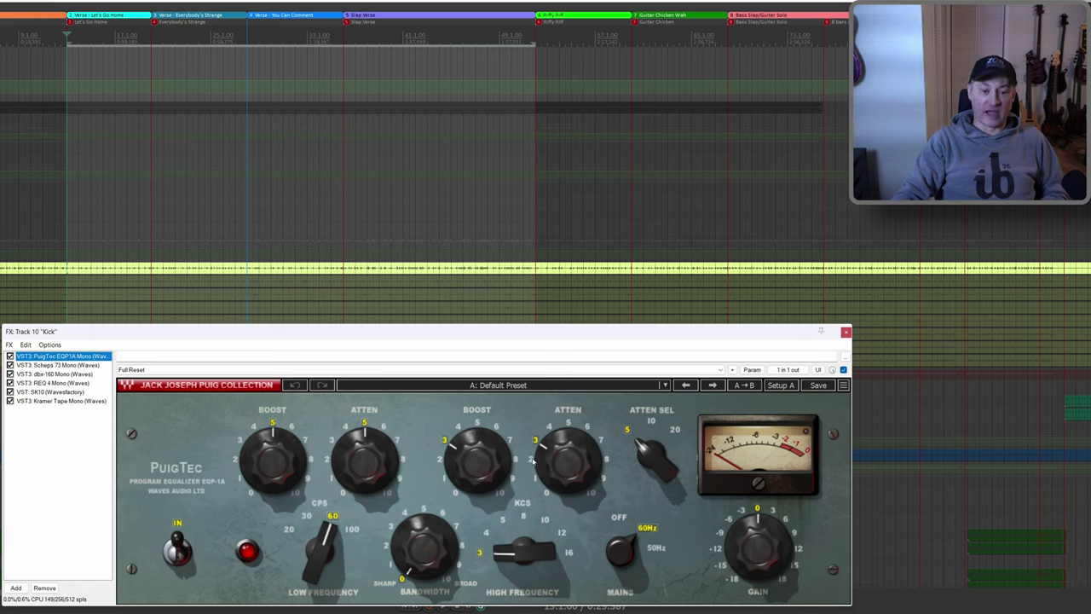
{"action": "mouse_move", "coordinate": [575, 469]}
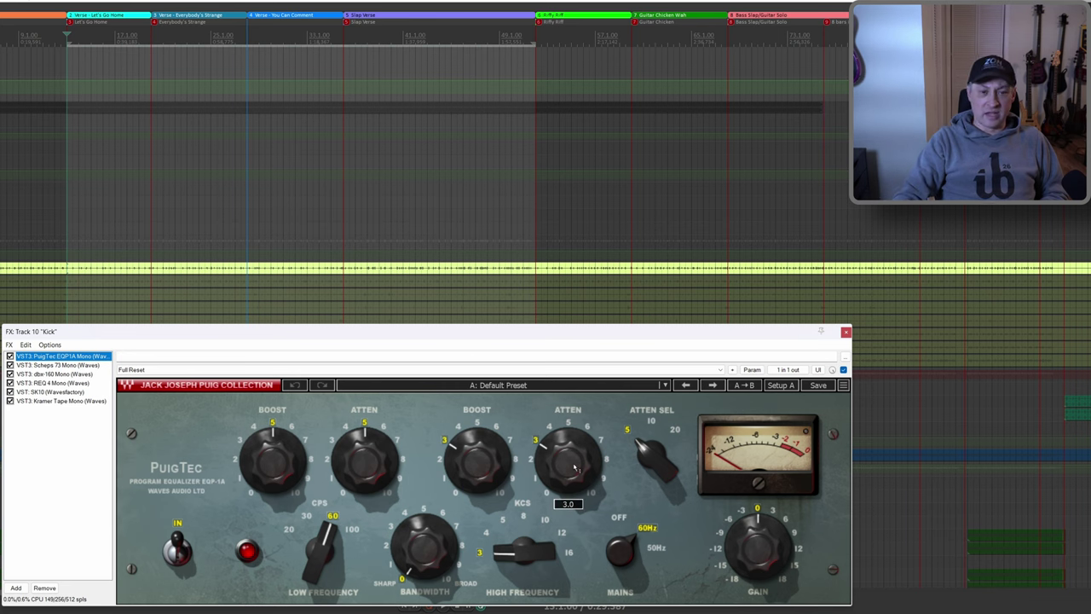
Add JS: EQT-2Kan S2 (Tukan) to the Kick track, place it directly after the PuigTec EQP1A and bypass it.
{"action": "left_click", "coordinate": [15, 587]}
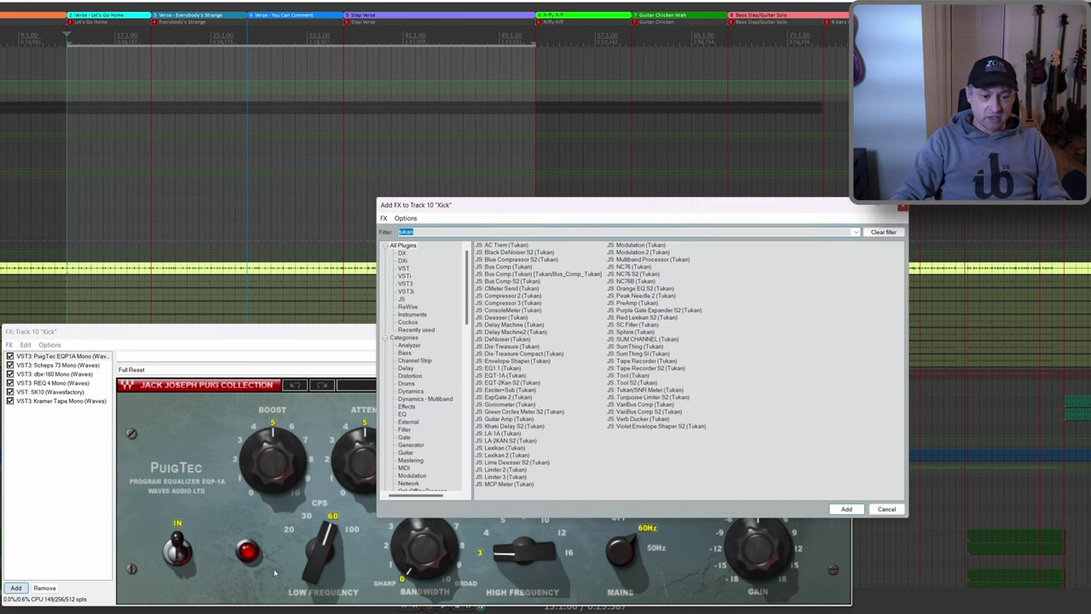
{"action": "double_click", "coordinate": [503, 385]}
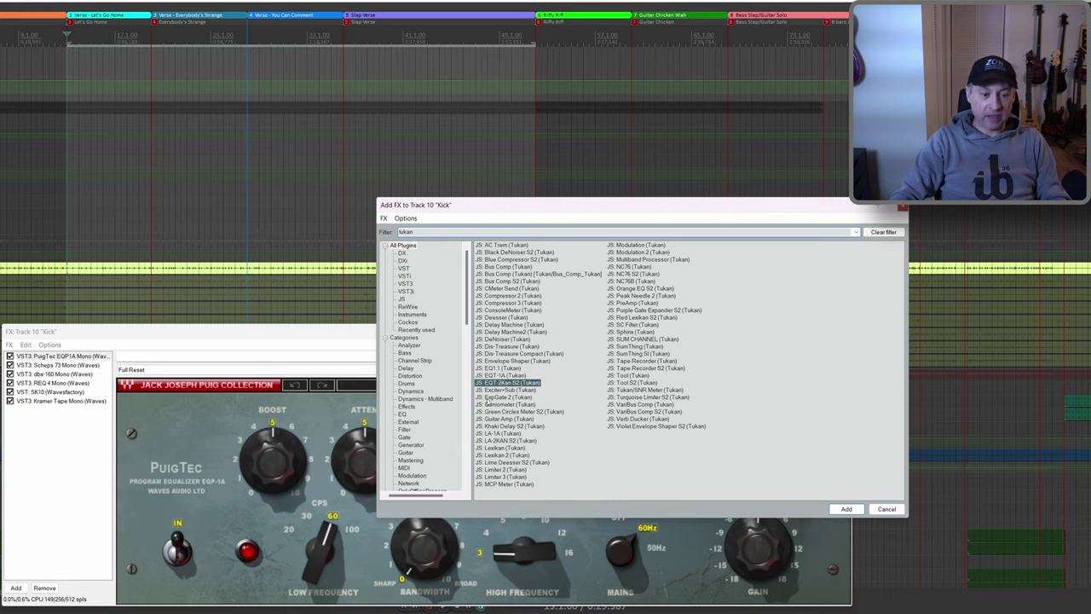
{"action": "double_click", "coordinate": [65, 412]}
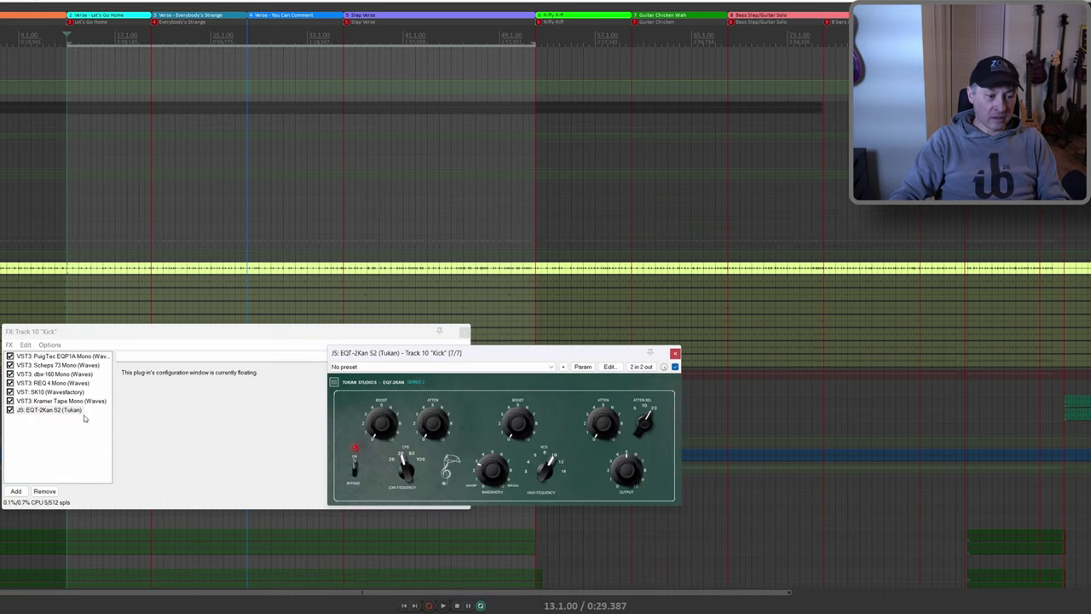
{"action": "left_click_drag", "start_coordinate": [64, 375], "coordinate": [63, 362]}
{"action": "left_click", "coordinate": [457, 420]}
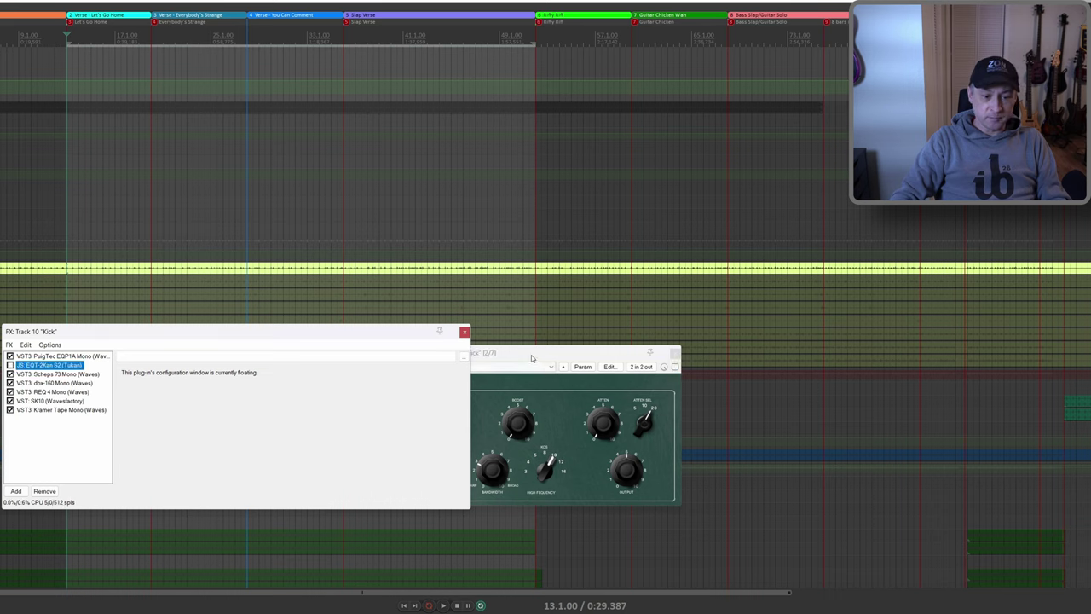
Arrange the EQT-2Kan window above the Kick effects chain and display the PuigTec EQP1A's controls for side-by-side viewing.
{"action": "left_click_drag", "start_coordinate": [529, 352], "coordinate": [223, 120]}
{"action": "left_click", "coordinate": [78, 364]}
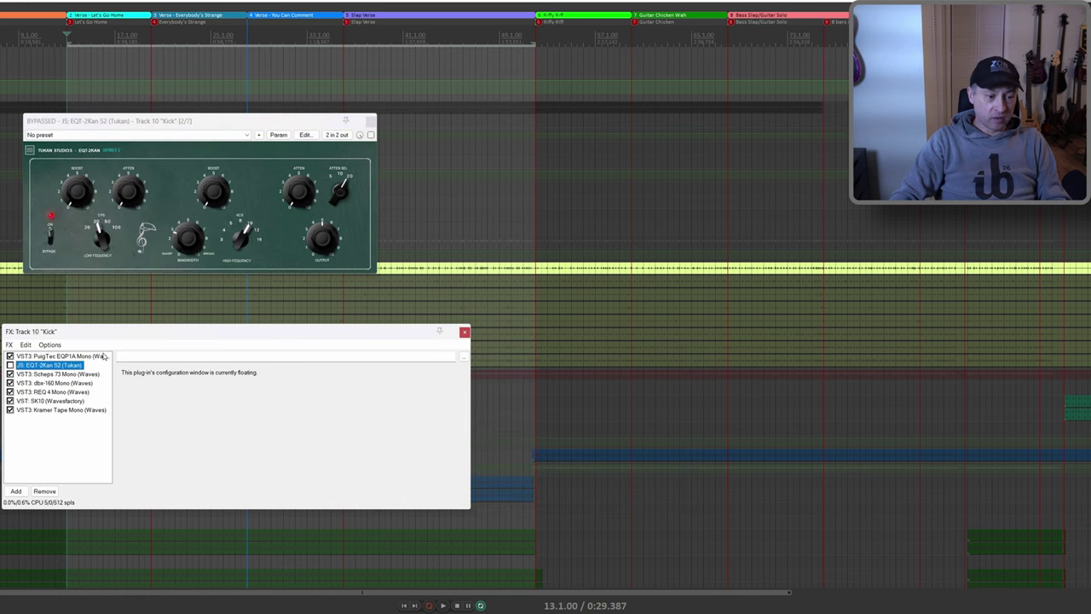
{"action": "left_click", "coordinate": [101, 358], "text": "shift"}
{"action": "left_click_drag", "start_coordinate": [144, 339], "coordinate": [80, 406]}
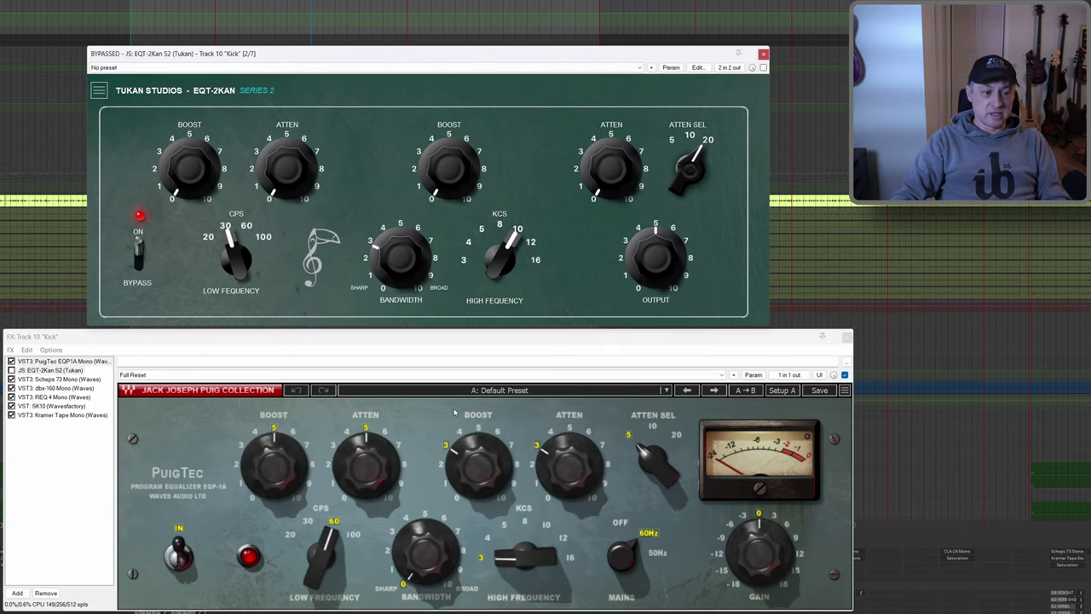
Set the Kick EQT-2Kan's low-frequency Boost and Atten to 5, Bandwidth to 0 and Low Frequency to 60.
{"action": "left_click_drag", "start_coordinate": [191, 163], "coordinate": [195, 105]}
{"action": "left_click_drag", "start_coordinate": [286, 164], "coordinate": [285, 91]}
{"action": "left_click_drag", "start_coordinate": [412, 293], "coordinate": [412, 328]}
{"action": "left_click_drag", "start_coordinate": [229, 271], "coordinate": [230, 260]}
Set the Kick EQT-2Kan's high-frequency Boost to about 3, High Frequency to 3, Atten Sel to 5 and high-frequency Atten to about 3.
{"action": "left_click_drag", "start_coordinate": [446, 173], "coordinate": [444, 128]}
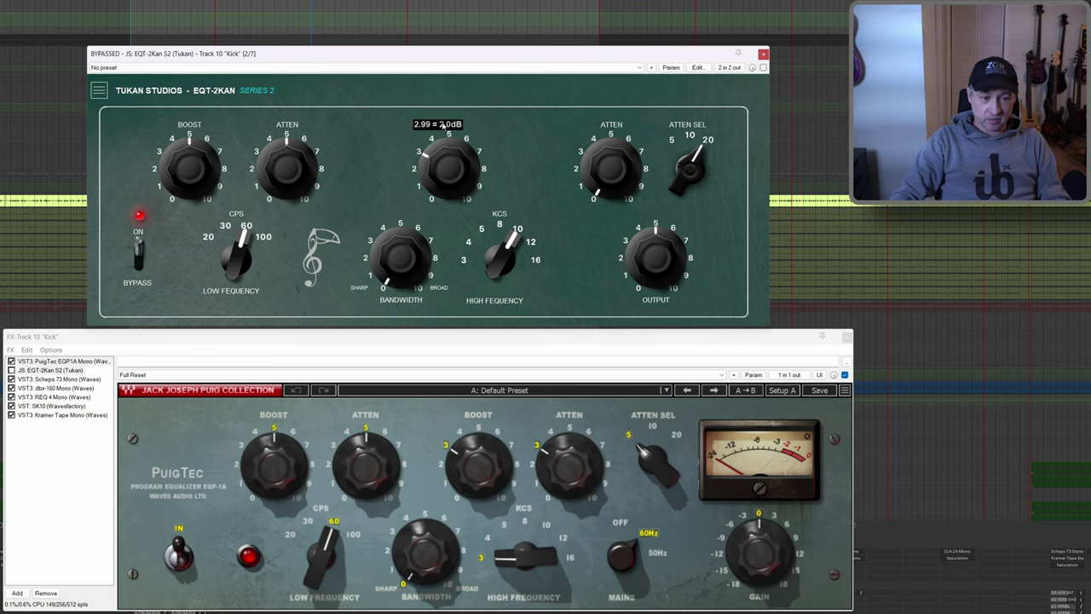
{"action": "left_click_drag", "start_coordinate": [501, 258], "coordinate": [501, 414]}
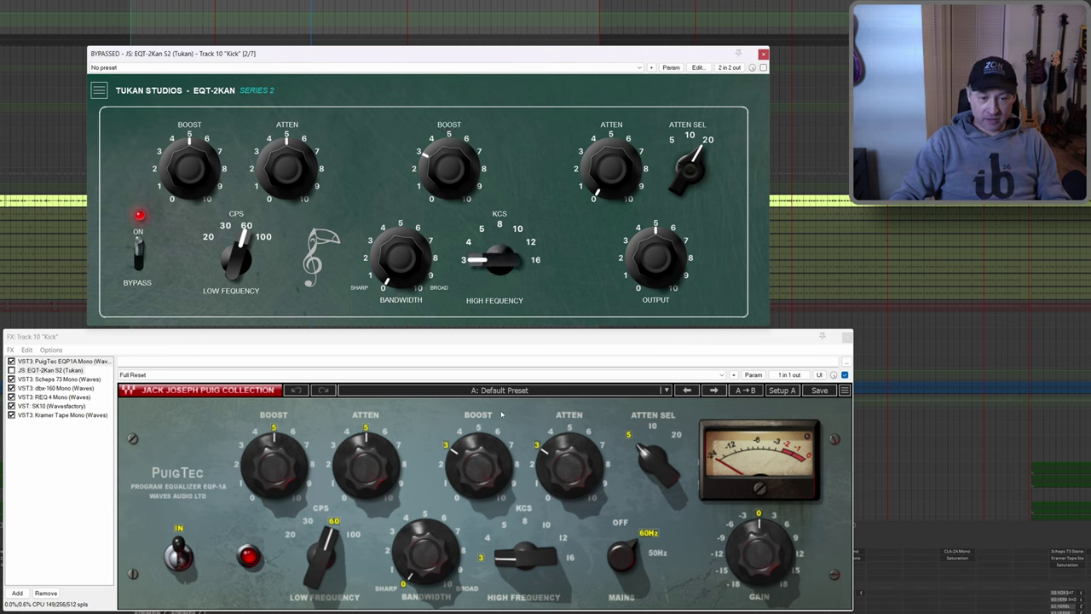
{"action": "scroll", "coordinate": [692, 169], "scroll_direction": "down", "scroll_amount": 2}
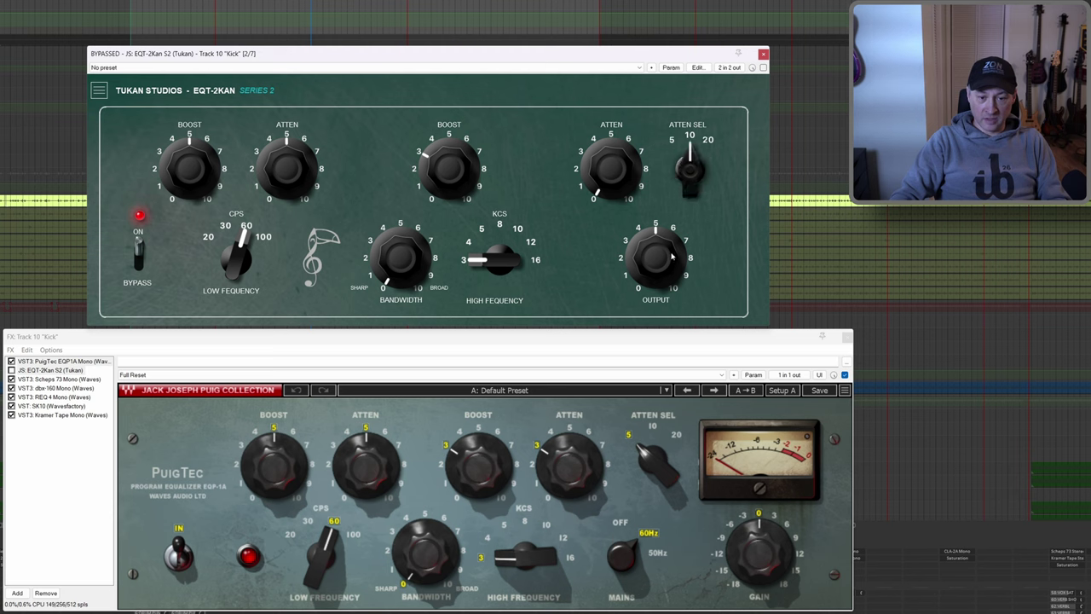
{"action": "left_click_drag", "start_coordinate": [608, 174], "coordinate": [595, 134]}
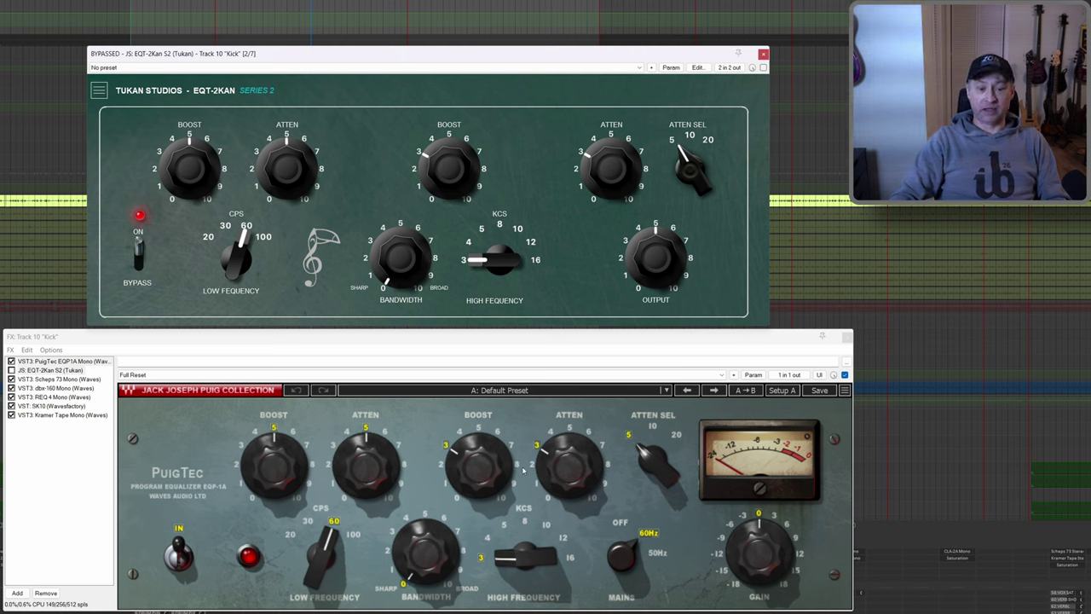
{"action": "mouse_move", "coordinate": [502, 462]}
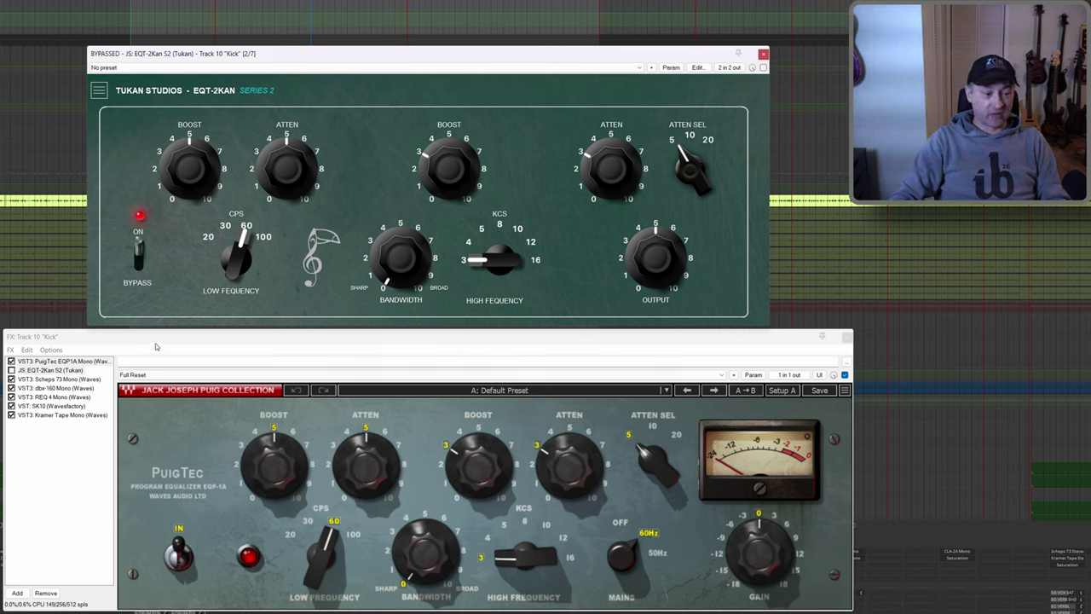
Select both equalizers on the Kick track and swap their bypass states during playback to compare them.
{"action": "left_click", "coordinate": [179, 358]}
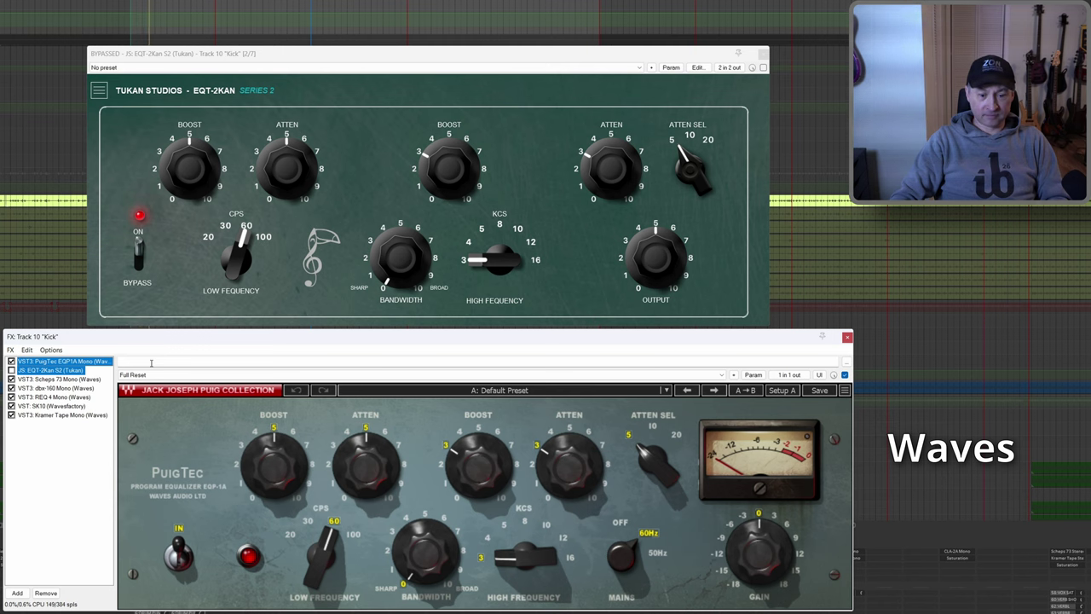
{"action": "key", "text": "ctrl+b"}
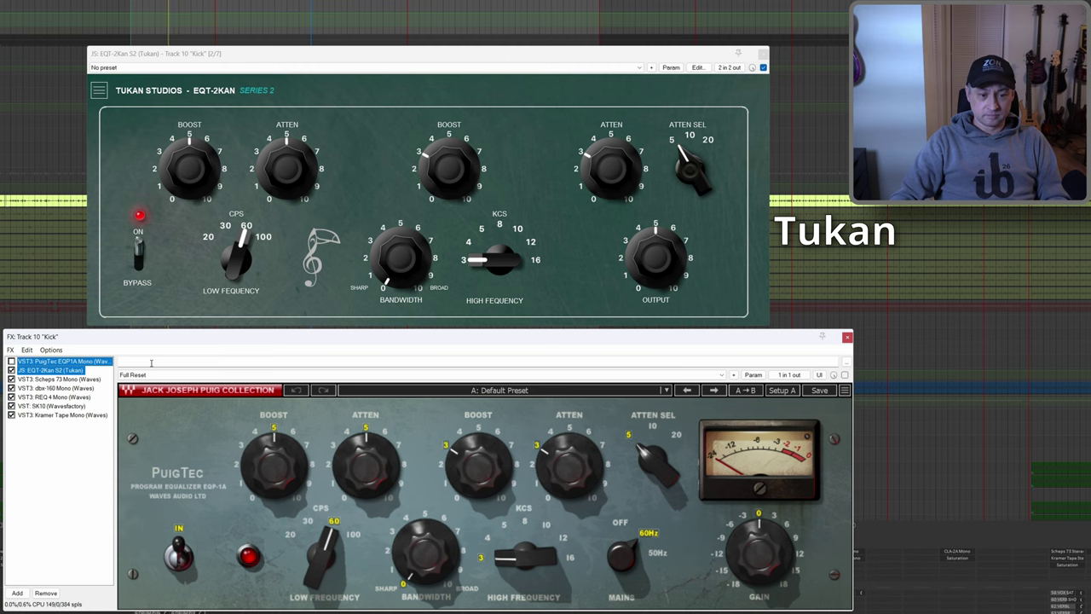
{"action": "key", "text": "ctrl+b"}
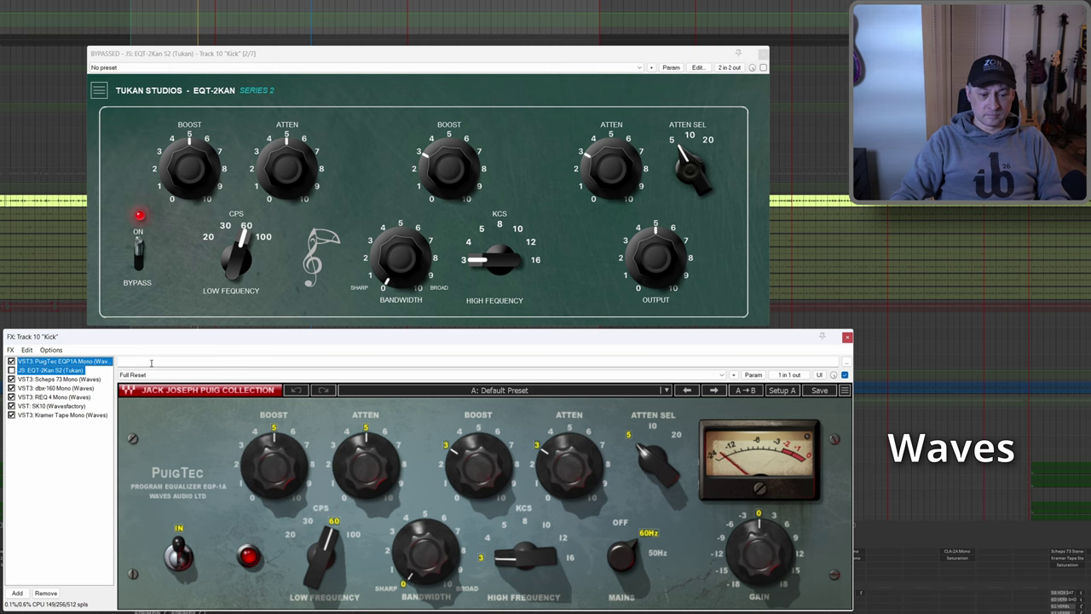
{"action": "key", "text": "ctrl+b"}
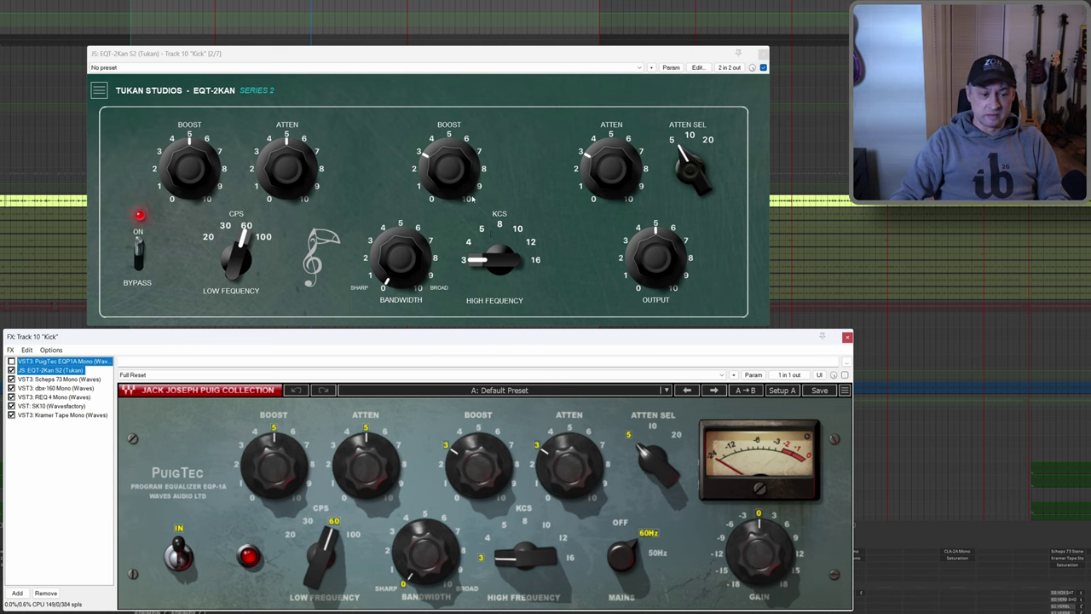
Raise the Kick EQT-2Kan's high-frequency Boost to about 5 and swap the two equalizers' bypass states to compare.
{"action": "left_click_drag", "start_coordinate": [439, 163], "coordinate": [443, 151]}
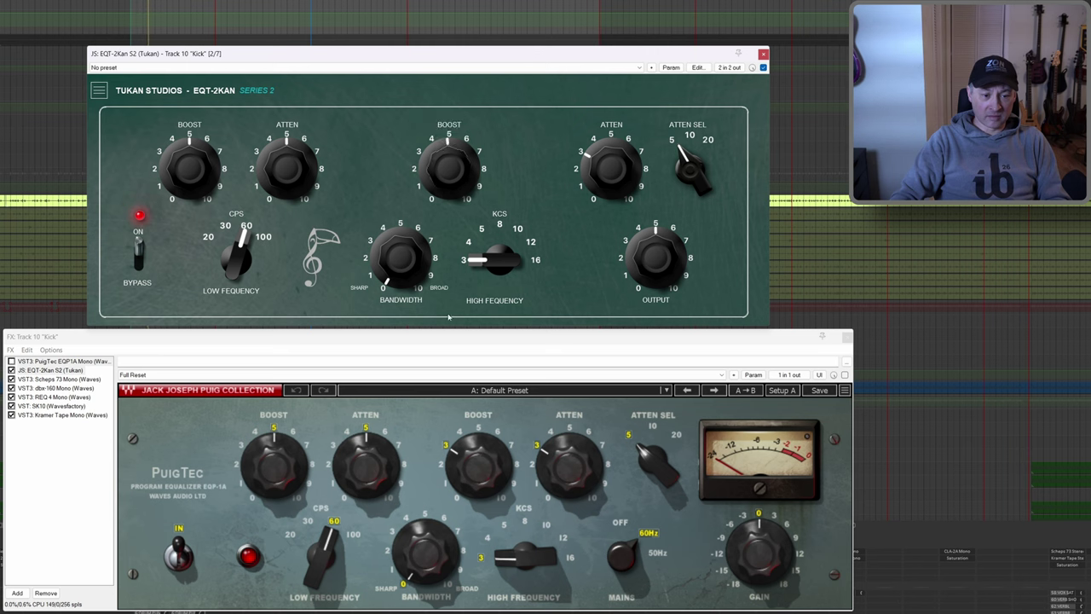
{"action": "left_click", "coordinate": [455, 340]}
{"action": "key", "text": "ctrl+b"}
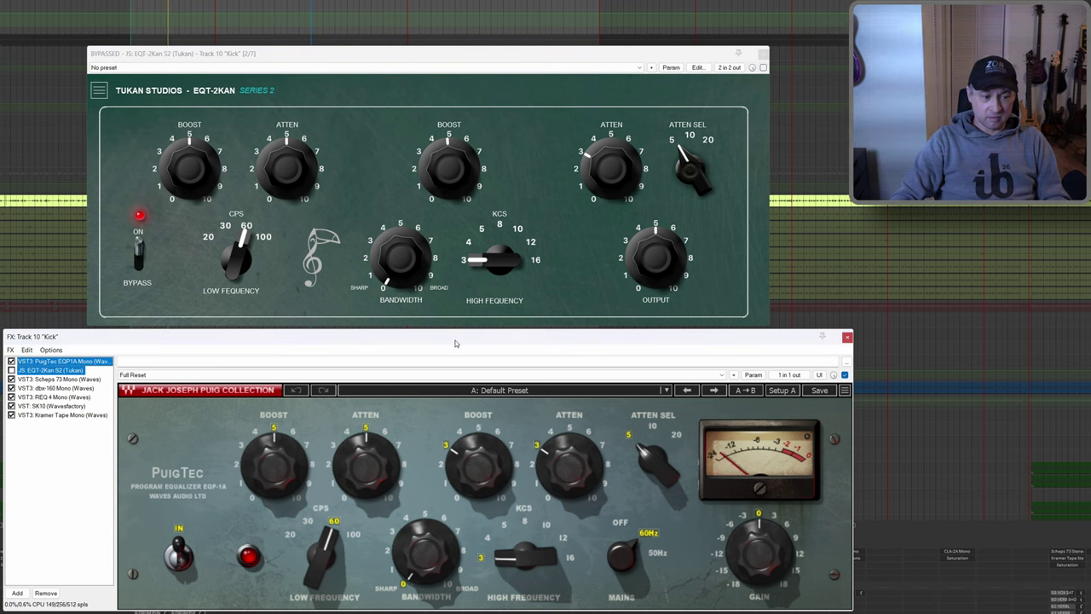
{"action": "key", "text": "ctrl+b"}
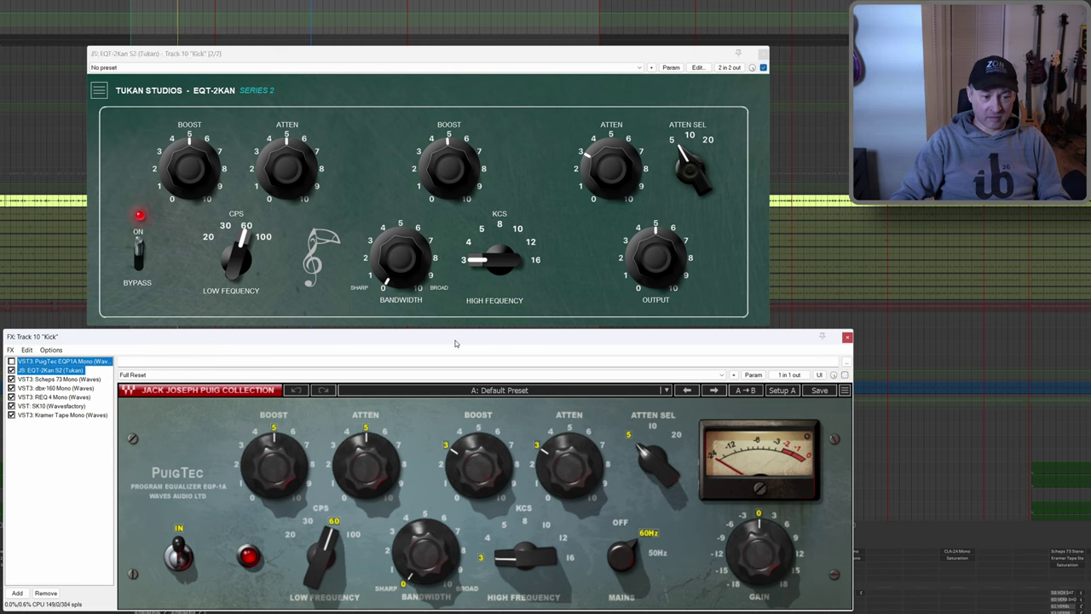
{"action": "key", "text": "ctrl+b"}
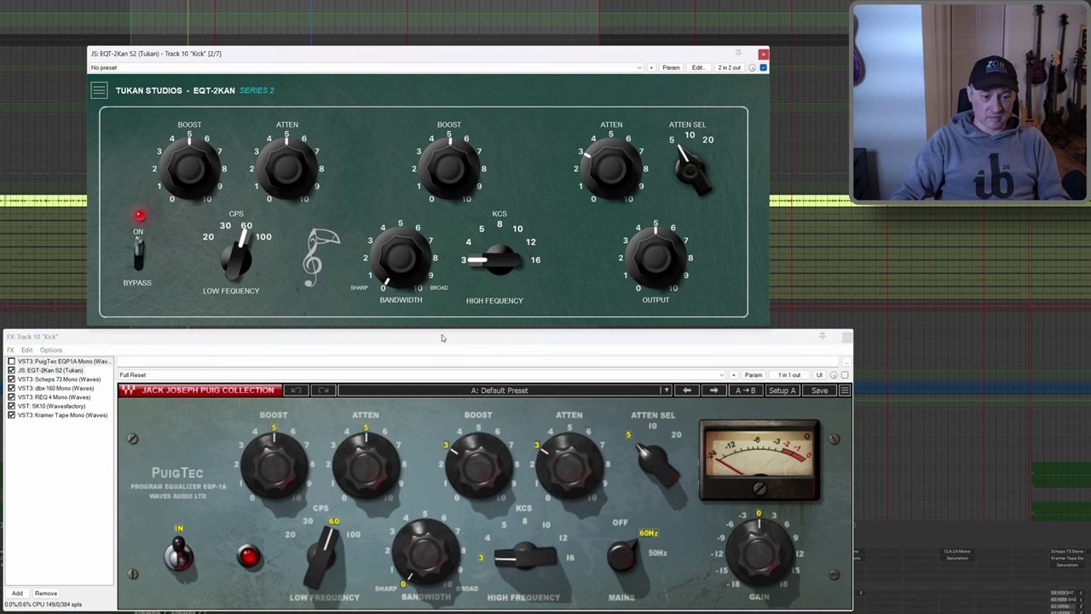
Swap the Kick equalizers' bypass states repeatedly, leave the PuigTec EQP1A active, and close both effect windows.
{"action": "key", "text": "ctrl+b"}
{"action": "key", "text": "ctrl+b"}
{"action": "key", "text": "ctrl+b"}
{"action": "key", "text": "ctrl+b"}
{"action": "key", "text": "ctrl+b"}
{"action": "key", "text": "ctrl+b"}
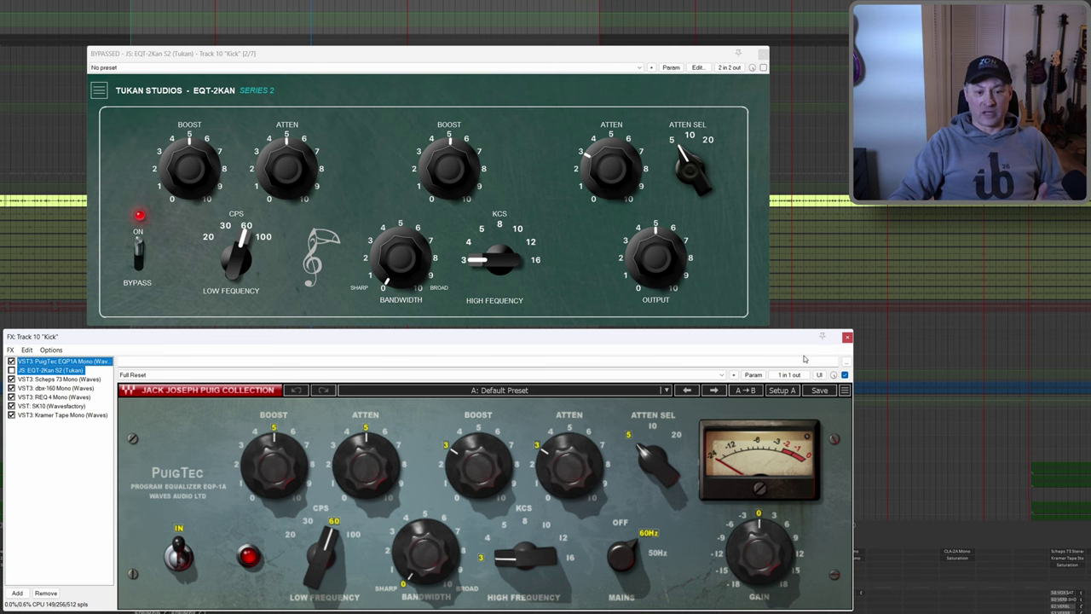
{"action": "left_click", "coordinate": [847, 337]}
{"action": "left_click", "coordinate": [762, 67]}
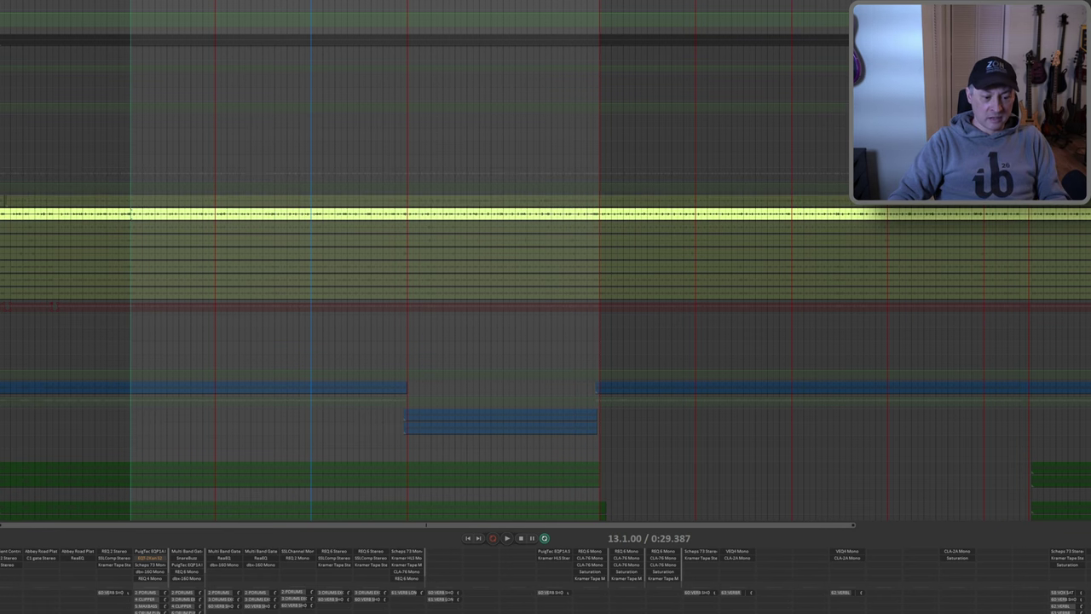
Open the Snare track's PuigTec EQP1A and toggle its bypass during playback to hear its effect, leaving it active.
{"action": "left_click", "coordinate": [188, 564]}
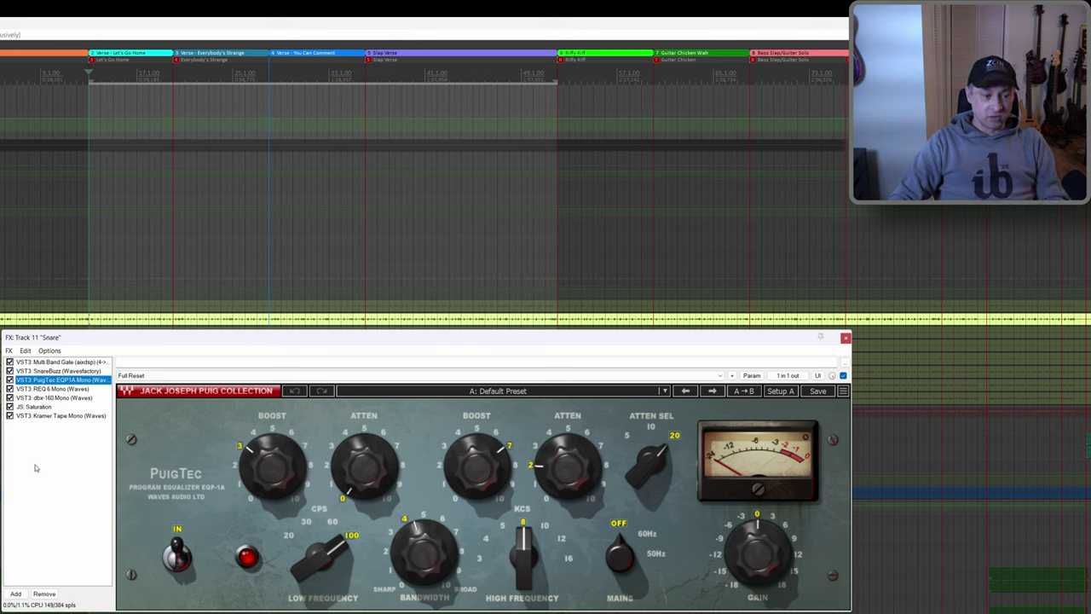
{"action": "key", "text": "space"}
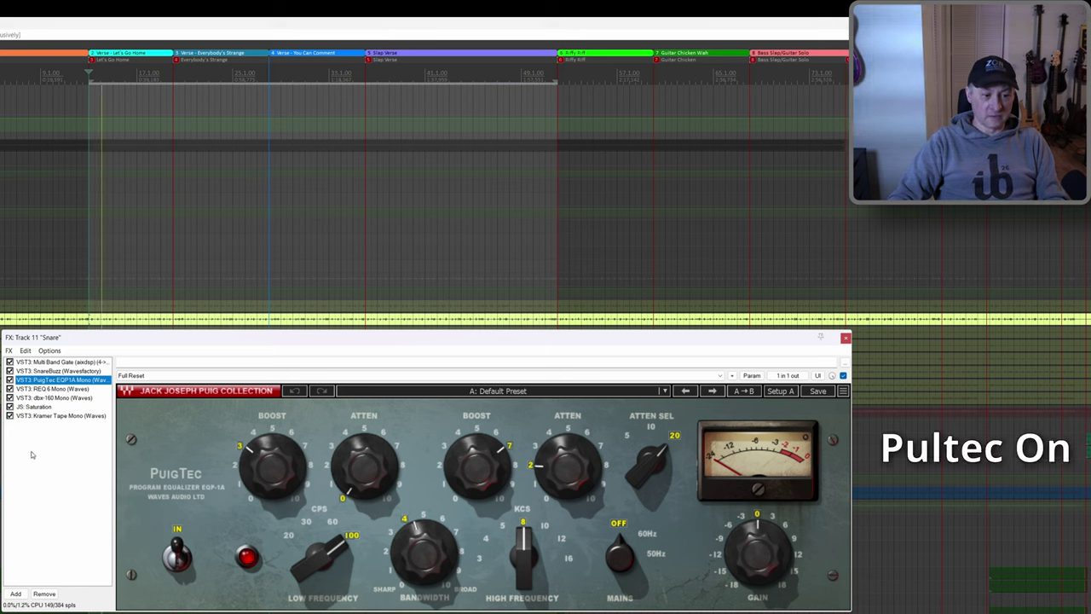
{"action": "left_click", "coordinate": [10, 379]}
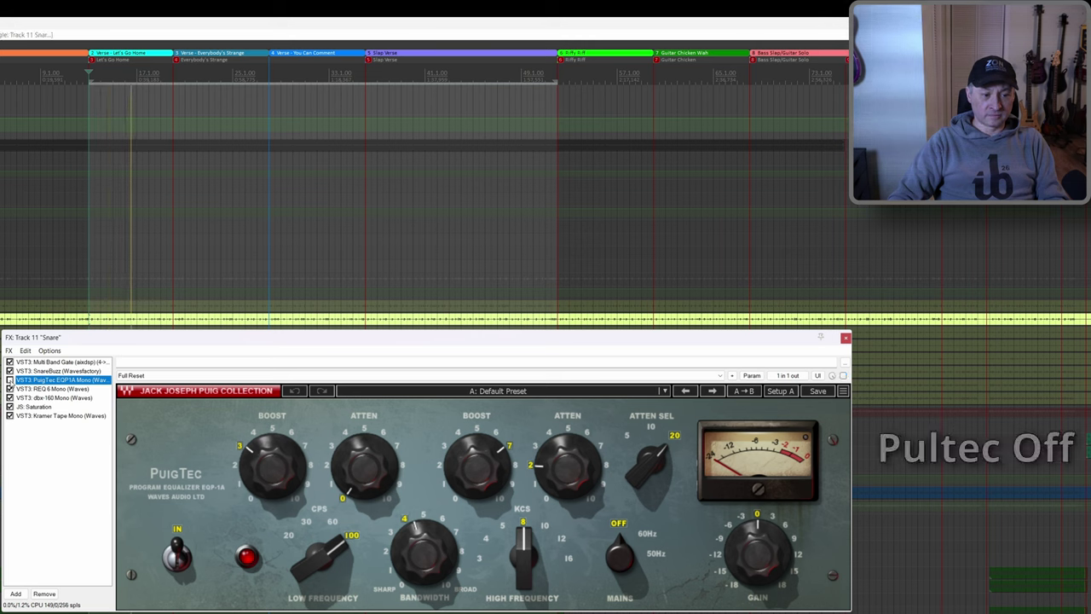
{"action": "left_click", "coordinate": [10, 379]}
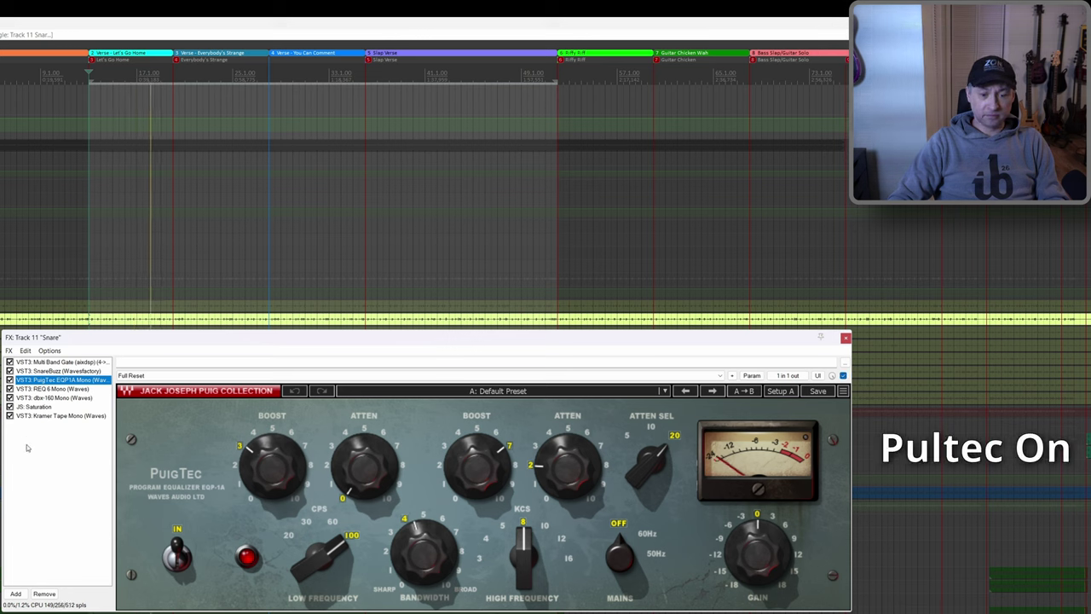
{"action": "key", "text": "space"}
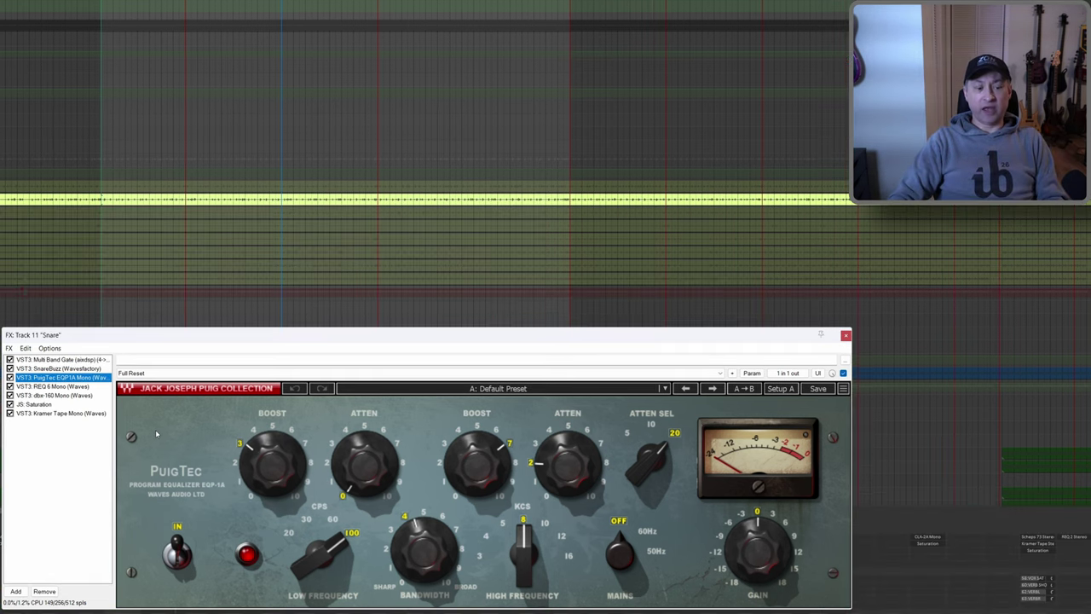
Add Tukan's EQT-2Kan S2 directly after the Snare's PuigTec EQP1A, bypassed, and float its enlarged window above the PuigTec.
{"action": "left_click", "coordinate": [23, 591]}
{"action": "double_click", "coordinate": [541, 303]}
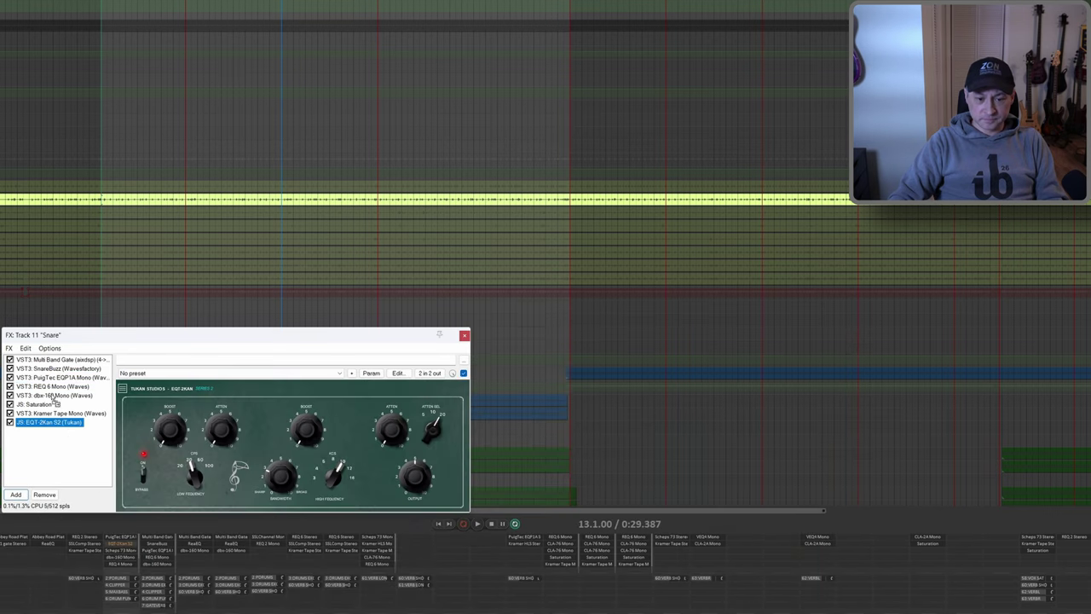
{"action": "left_click_drag", "start_coordinate": [63, 428], "coordinate": [31, 395]}
{"action": "double_click", "coordinate": [31, 388]}
{"action": "left_click", "coordinate": [51, 376]}
{"action": "left_click_drag", "start_coordinate": [315, 207], "coordinate": [741, 326]}
{"action": "left_click_drag", "start_coordinate": [549, 65], "coordinate": [502, 72]}
Set the Snare EQT-2Kan's Low Frequency to 100, low-frequency Boost to about 3 and Bandwidth to about 4.
{"action": "left_click_drag", "start_coordinate": [181, 248], "coordinate": [164, 160]}
{"action": "left_click_drag", "start_coordinate": [138, 194], "coordinate": [139, 174]}
{"action": "left_click", "coordinate": [266, 464]}
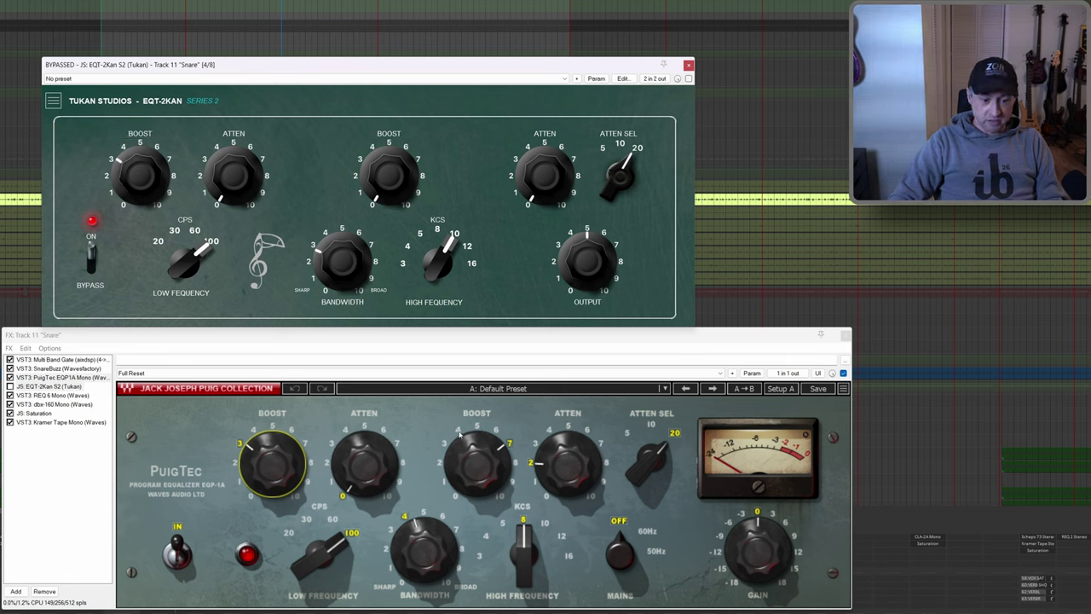
{"action": "left_click", "coordinate": [424, 551]}
{"action": "left_click_drag", "start_coordinate": [358, 266], "coordinate": [353, 243]}
Set the Snare EQT-2Kan's high-frequency Boost to about 7, High Frequency to 8 and high-frequency Atten to about 2.
{"action": "left_click_drag", "start_coordinate": [390, 179], "coordinate": [395, 71]}
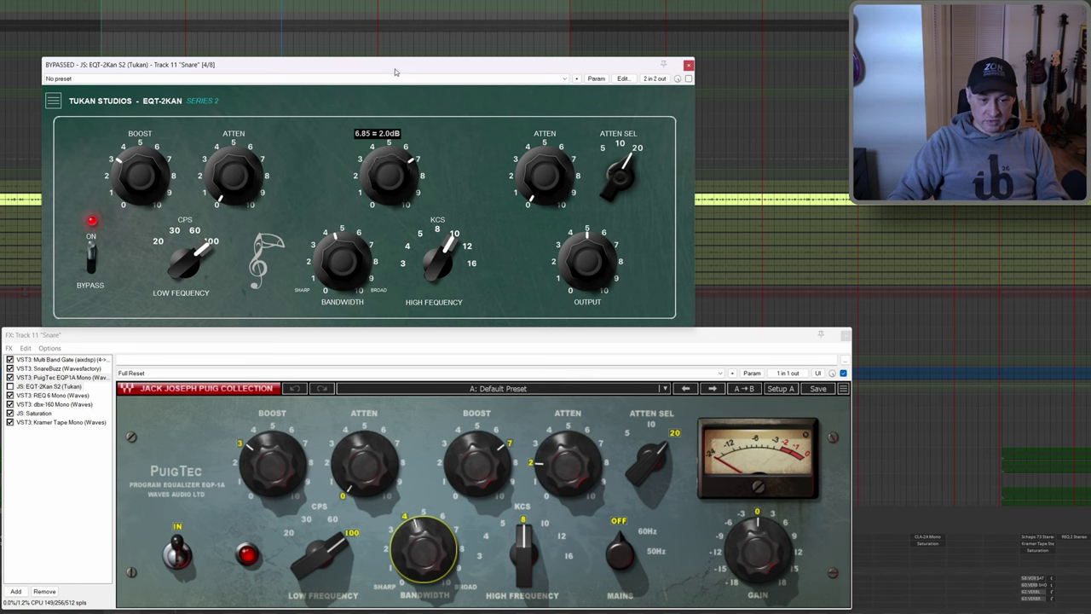
{"action": "left_click", "coordinate": [477, 463]}
{"action": "left_click_drag", "start_coordinate": [399, 179], "coordinate": [400, 177]}
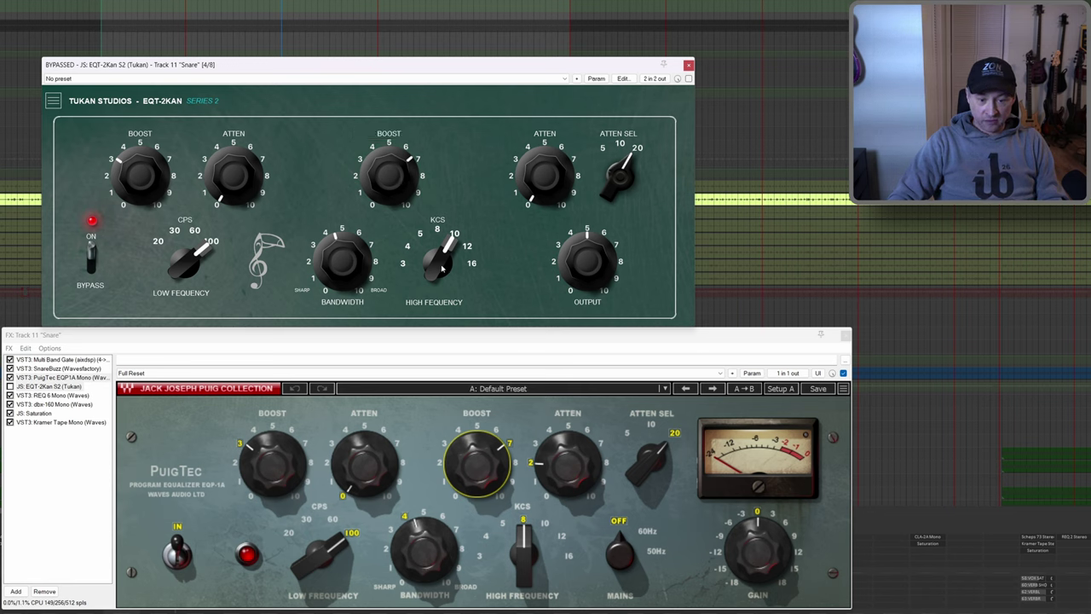
{"action": "left_click_drag", "start_coordinate": [442, 272], "coordinate": [439, 284]}
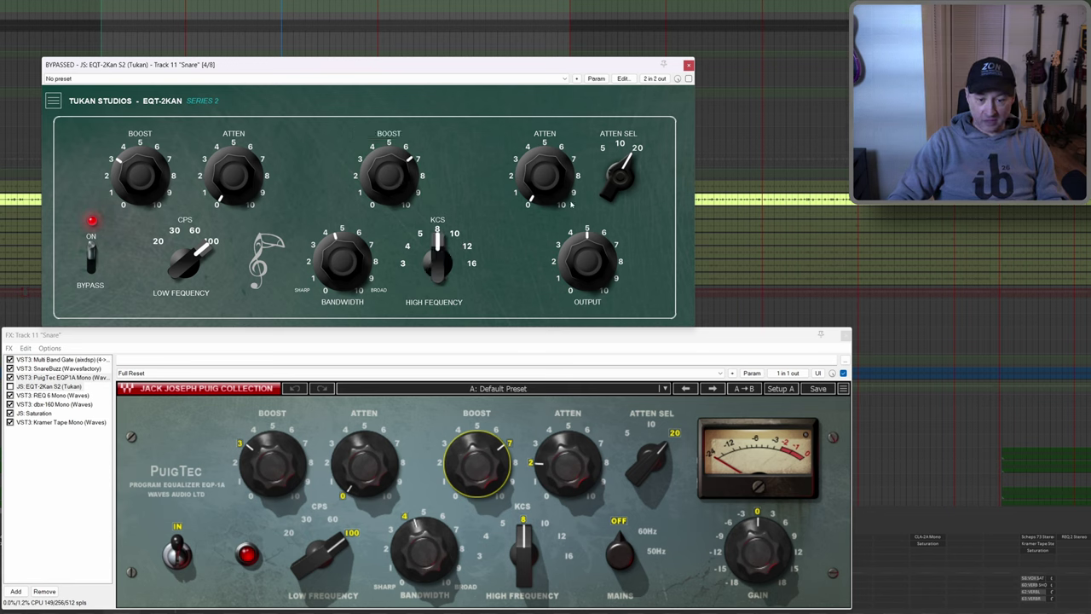
{"action": "left_click", "coordinate": [567, 464]}
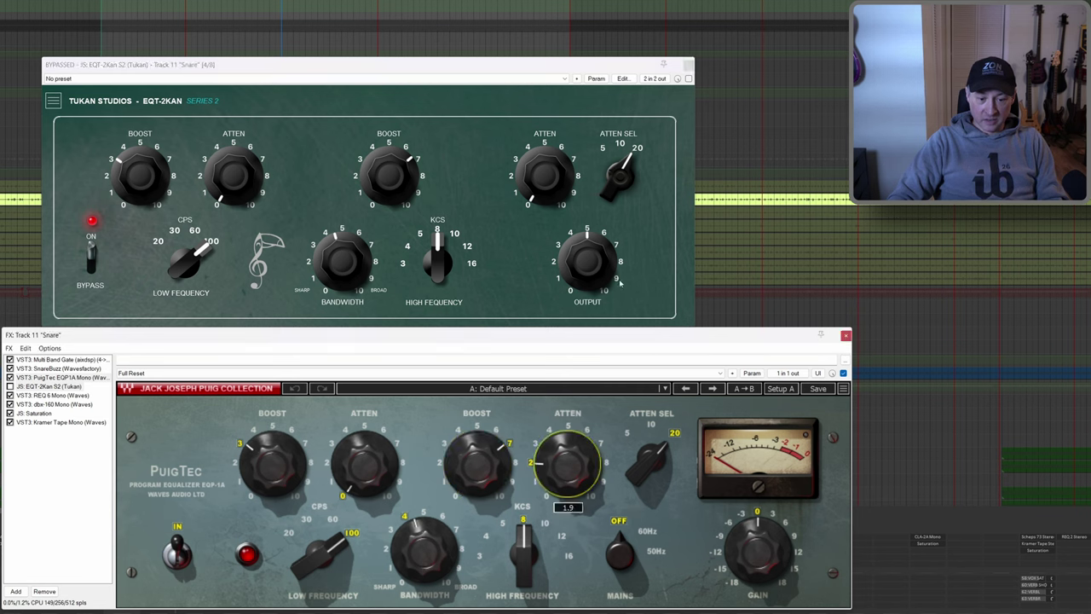
{"action": "left_click_drag", "start_coordinate": [543, 162], "coordinate": [540, 145]}
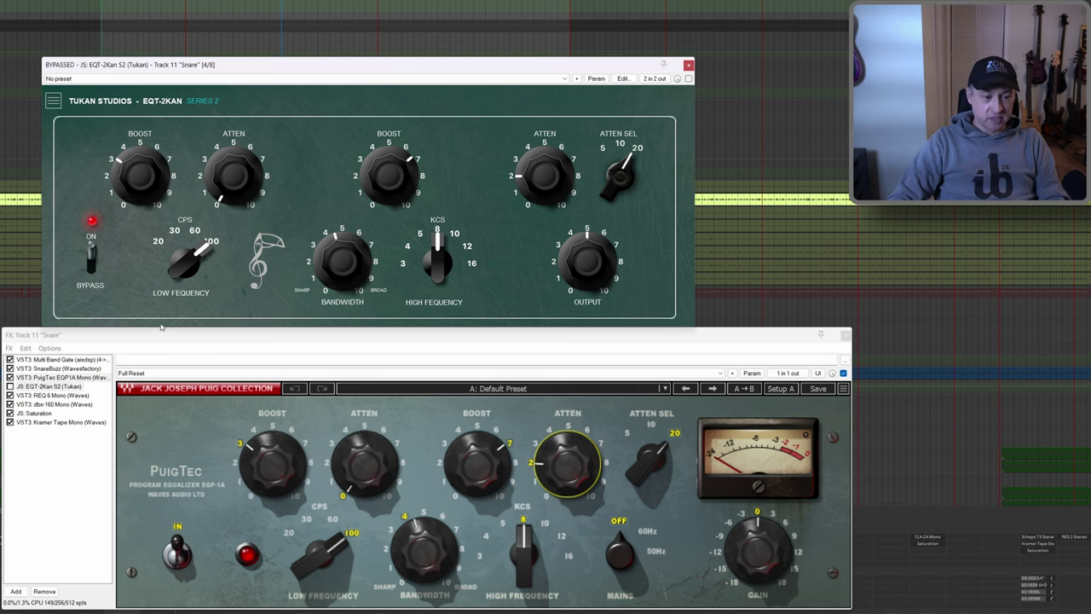
Swap the two Snare equalizers' bypass states during playback, leave the EQT-2Kan active, and close both effect windows.
{"action": "left_click", "coordinate": [164, 340]}
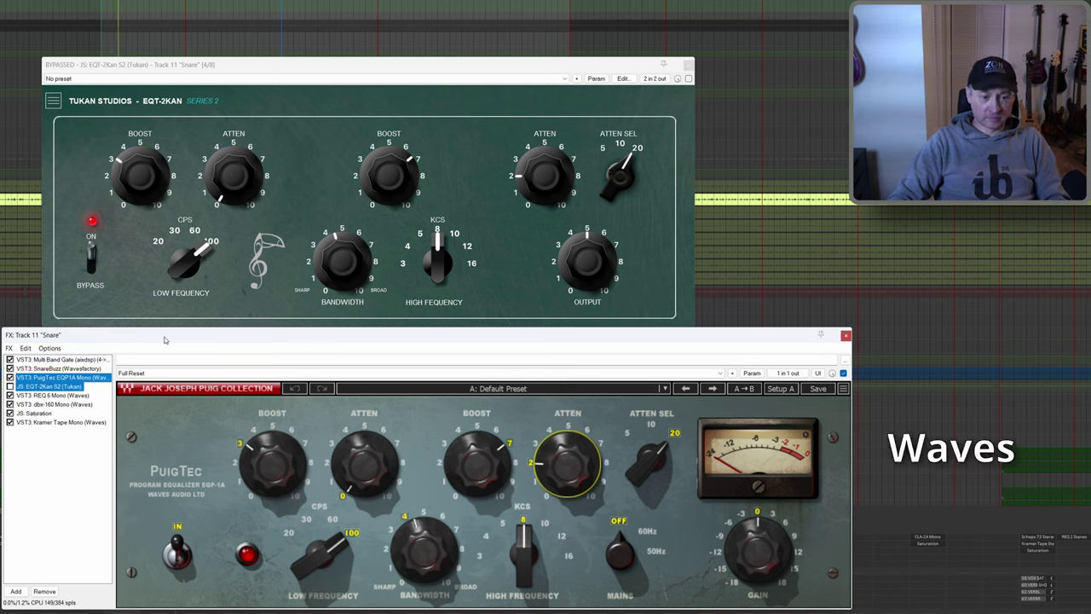
{"action": "key", "text": "b"}
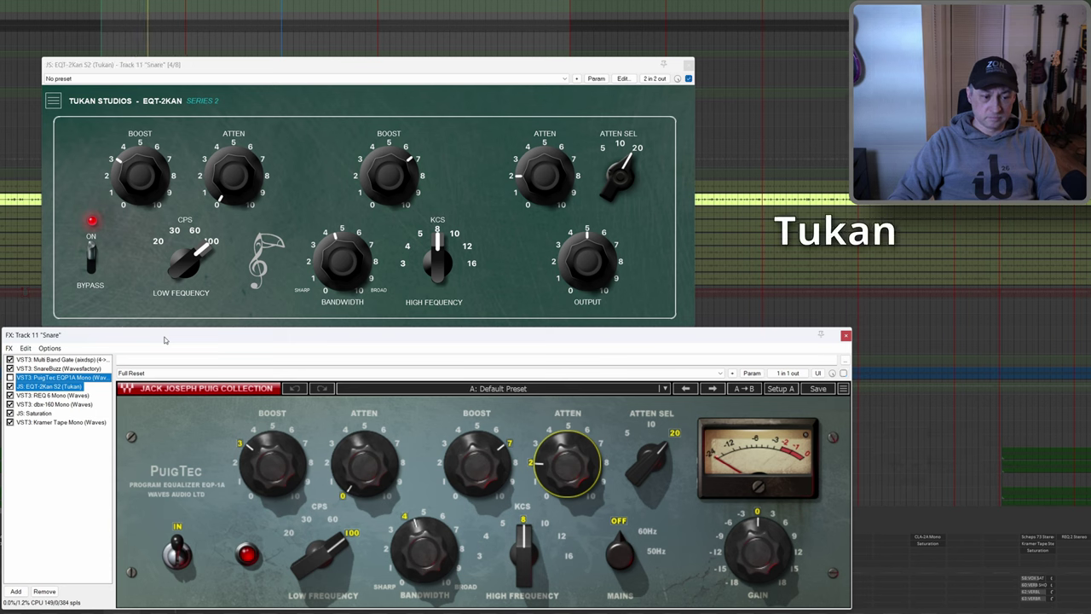
{"action": "key", "text": "ctrl+b"}
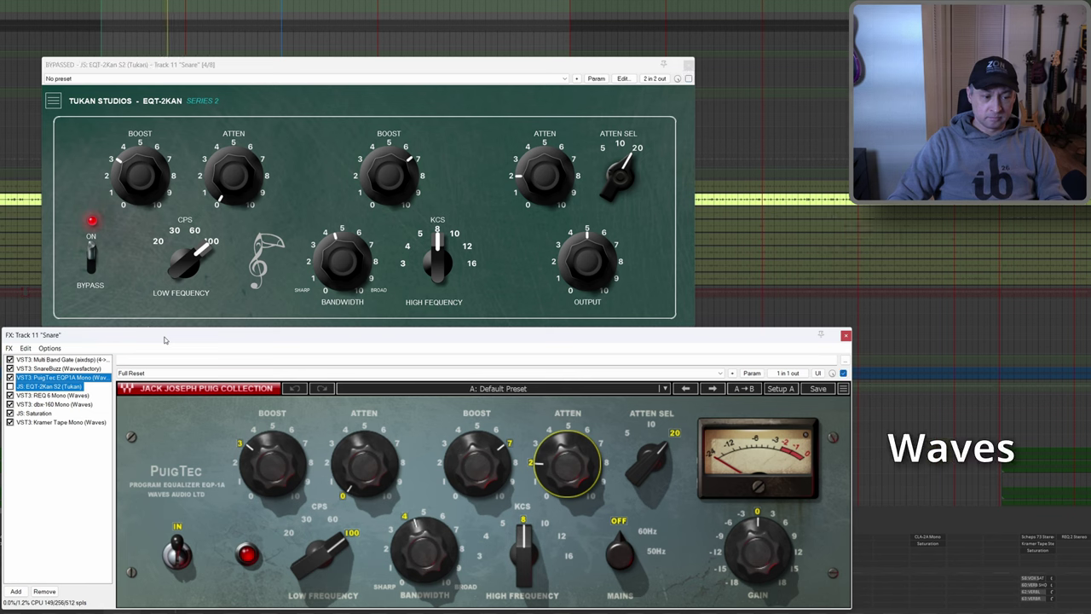
{"action": "key", "text": "ctrl+b"}
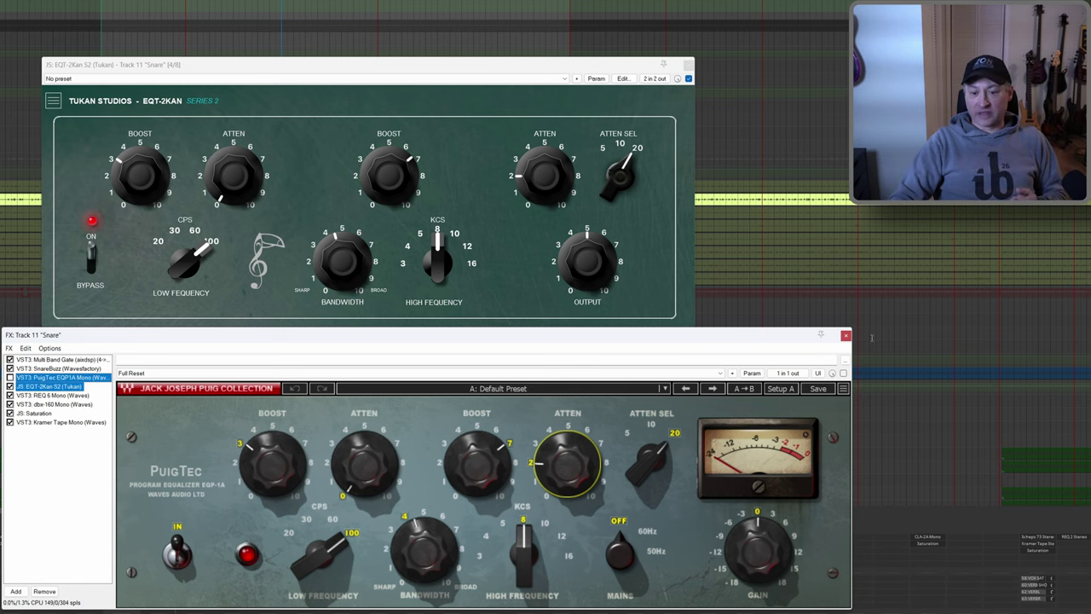
{"action": "left_click", "coordinate": [846, 335]}
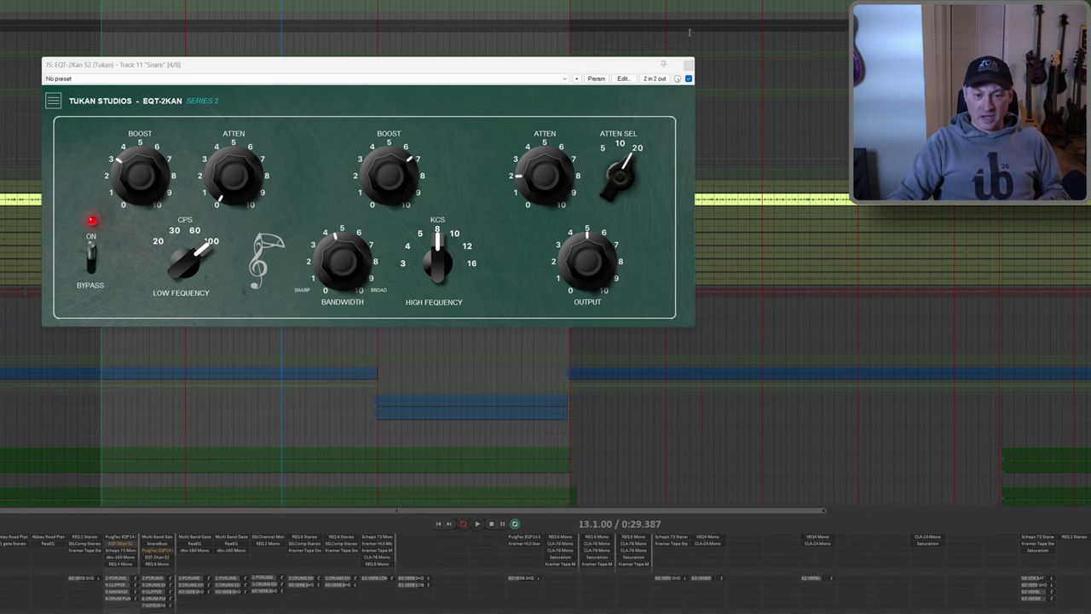
{"action": "left_click", "coordinate": [687, 66]}
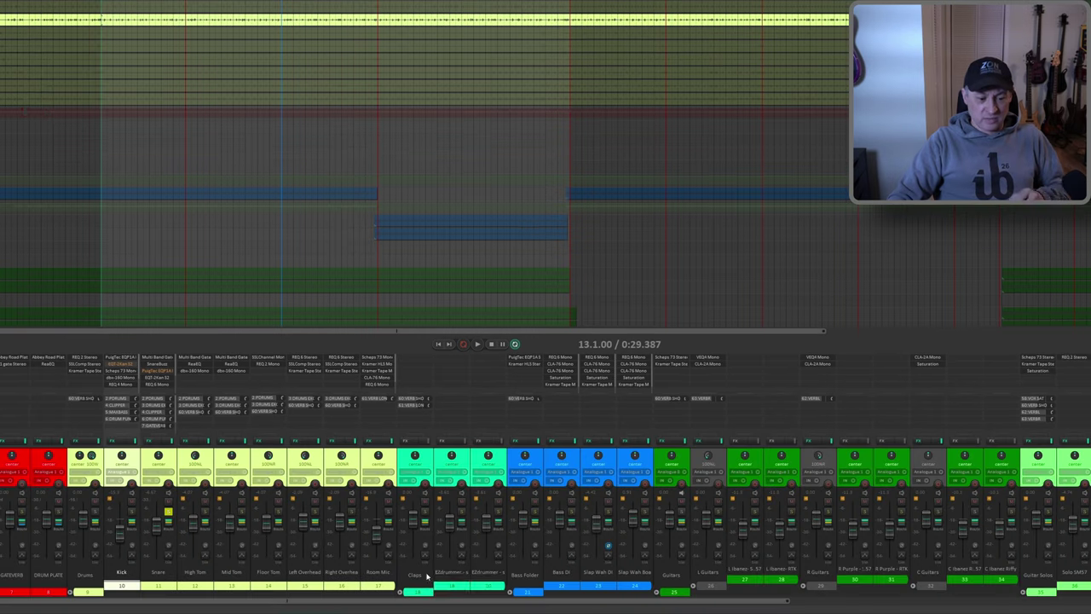
Solo the Bass Folder track and open its PuigTec EQP1A.
{"action": "left_click", "coordinate": [535, 514]}
{"action": "scroll", "coordinate": [520, 508], "scroll_direction": "right", "scroll_amount": 3}
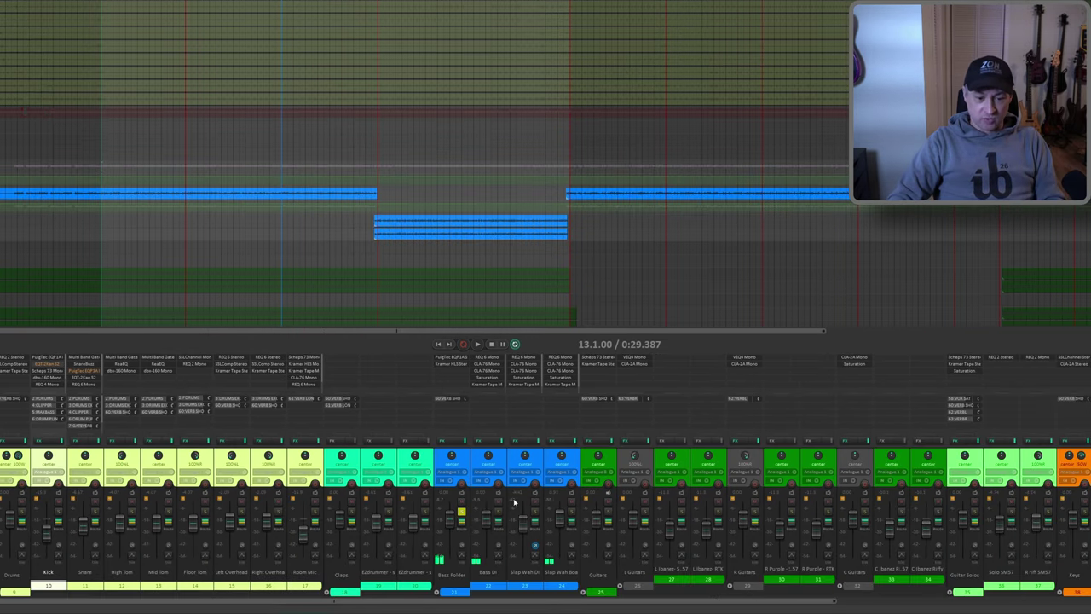
{"action": "scroll", "coordinate": [505, 501], "scroll_direction": "right", "scroll_amount": 1}
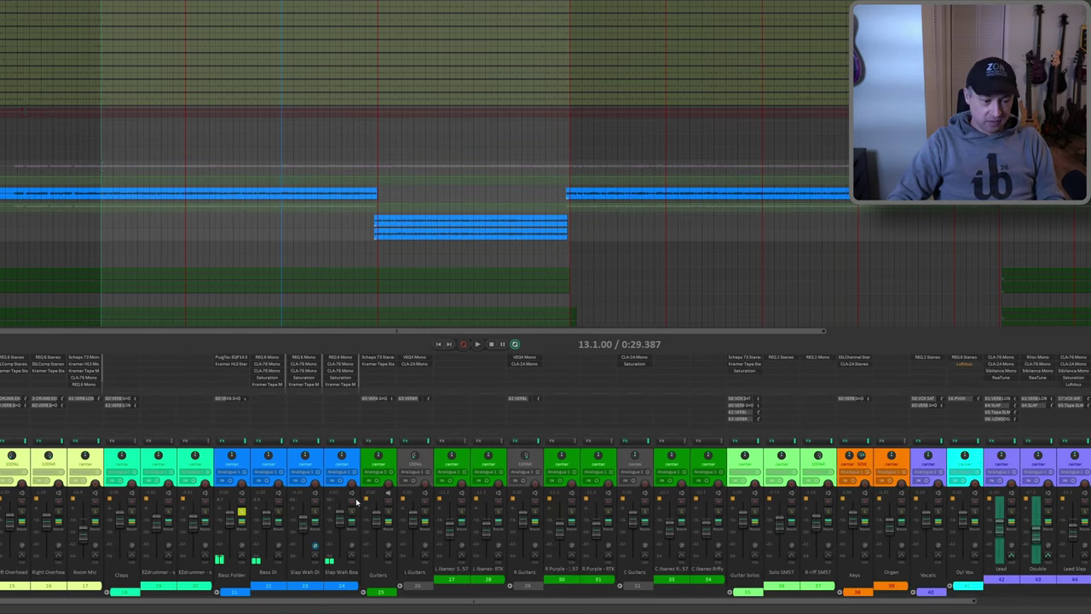
{"action": "left_click", "coordinate": [231, 452]}
{"action": "left_click_drag", "start_coordinate": [512, 1], "coordinate": [254, 107]}
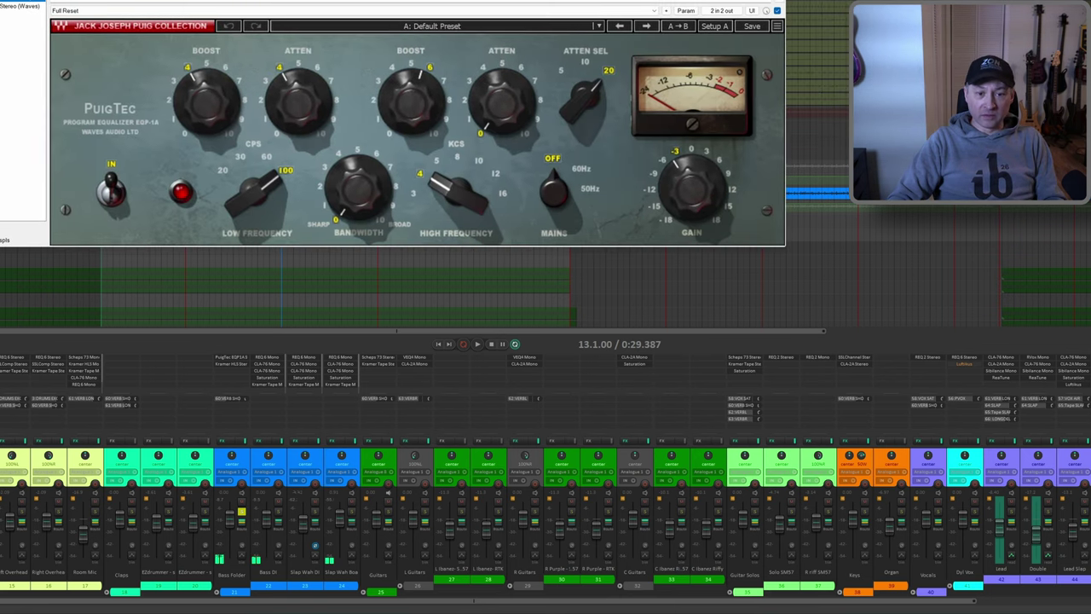
Move the time selection to the Riffy Riff section and toggle the Bass Folder PuigTec EQP1A's bypass during playback, leaving it active.
{"action": "key", "text": "n"}
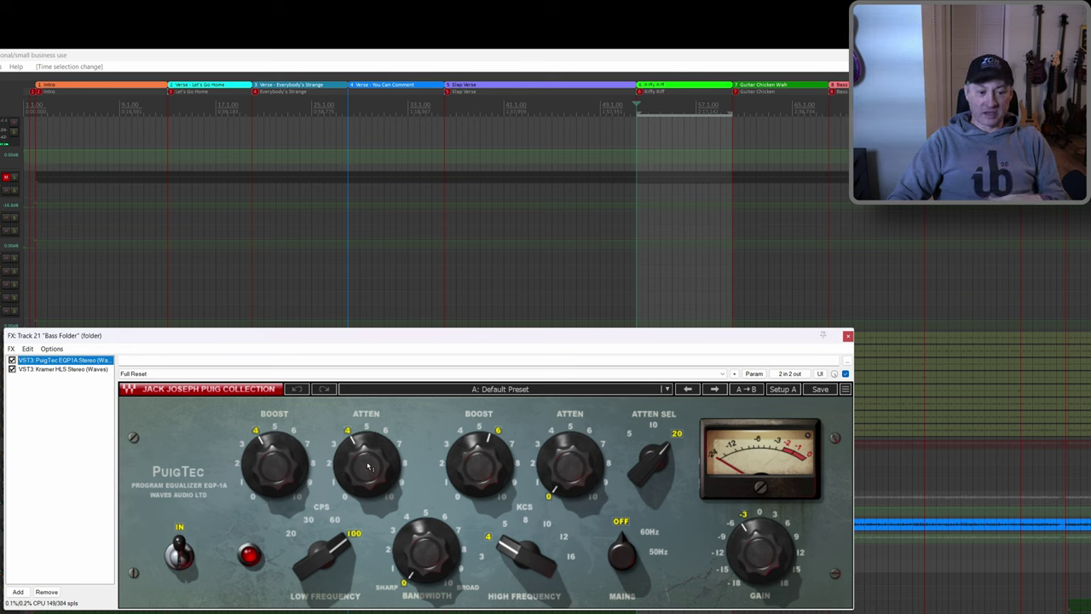
{"action": "left_click", "coordinate": [479, 475]}
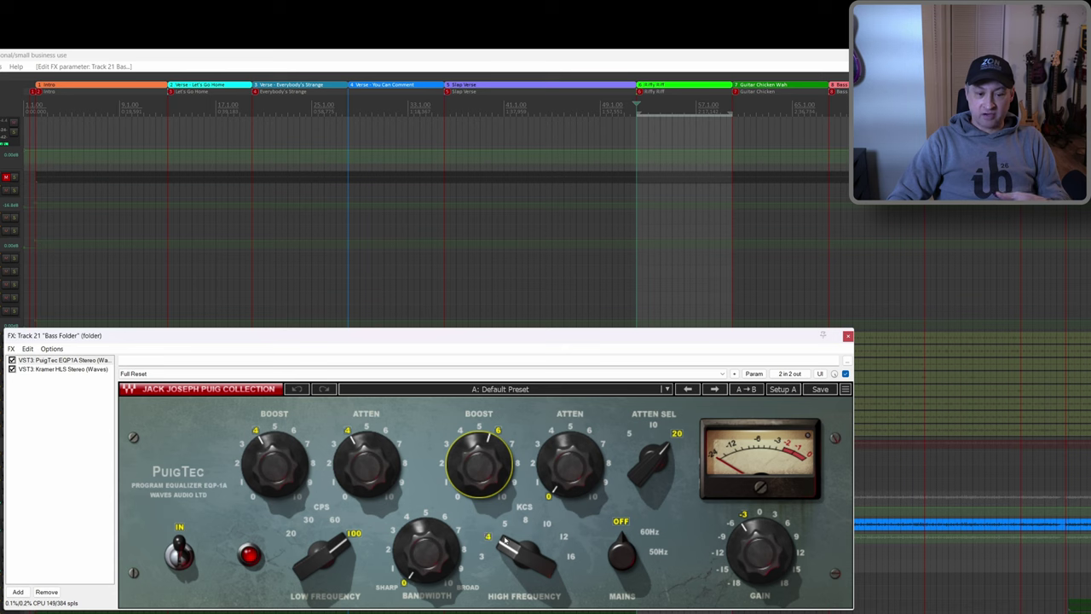
{"action": "mouse_move", "coordinate": [514, 552]}
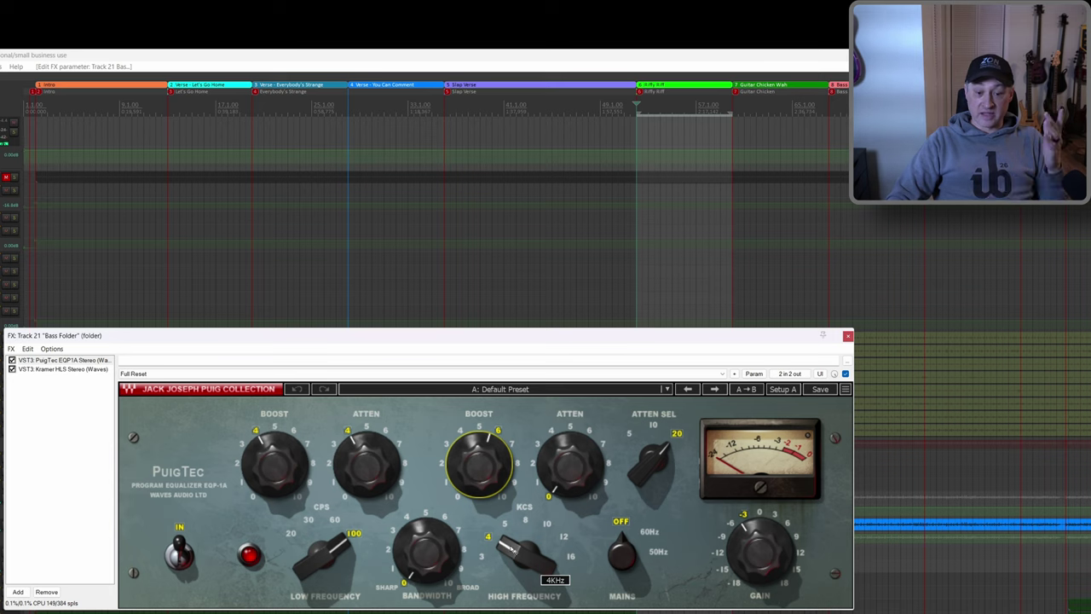
{"action": "mouse_move", "coordinate": [758, 558]}
{"action": "left_click_drag", "start_coordinate": [647, 341], "coordinate": [626, 492]}
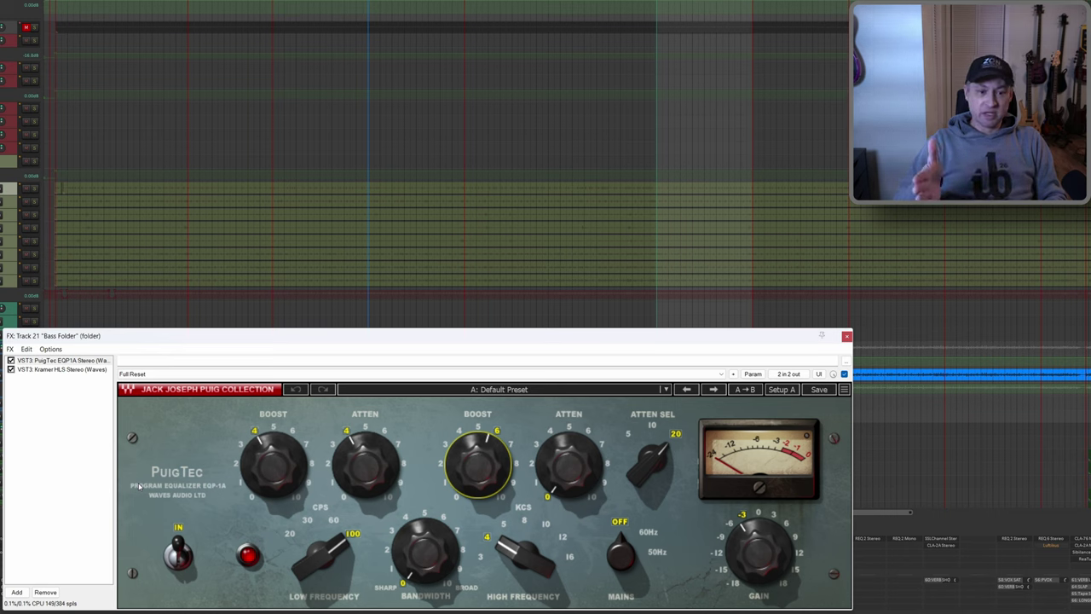
{"action": "key", "text": "space"}
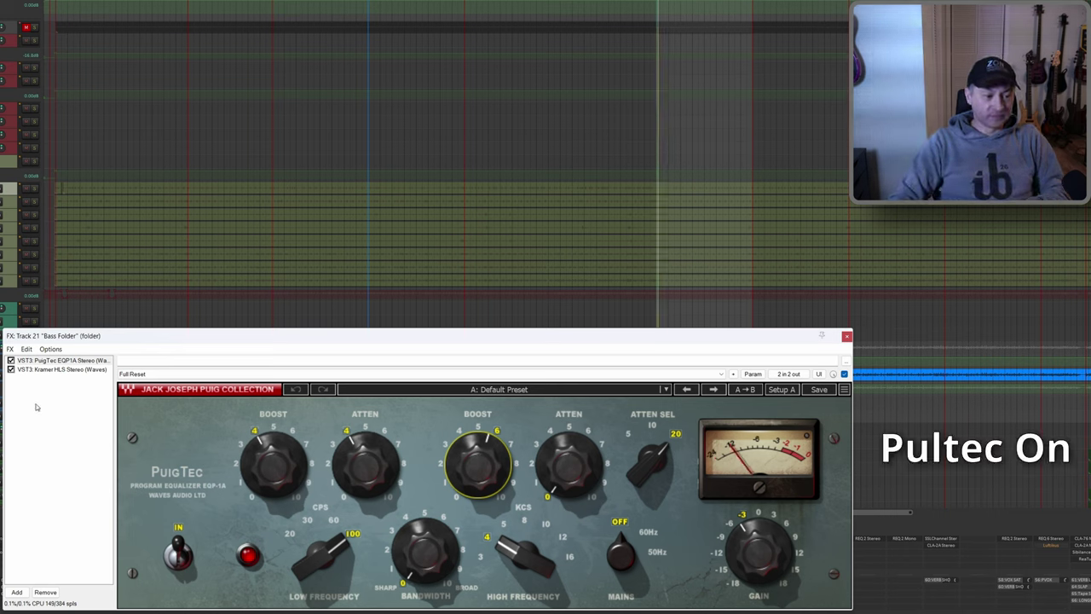
{"action": "left_click", "coordinate": [12, 360]}
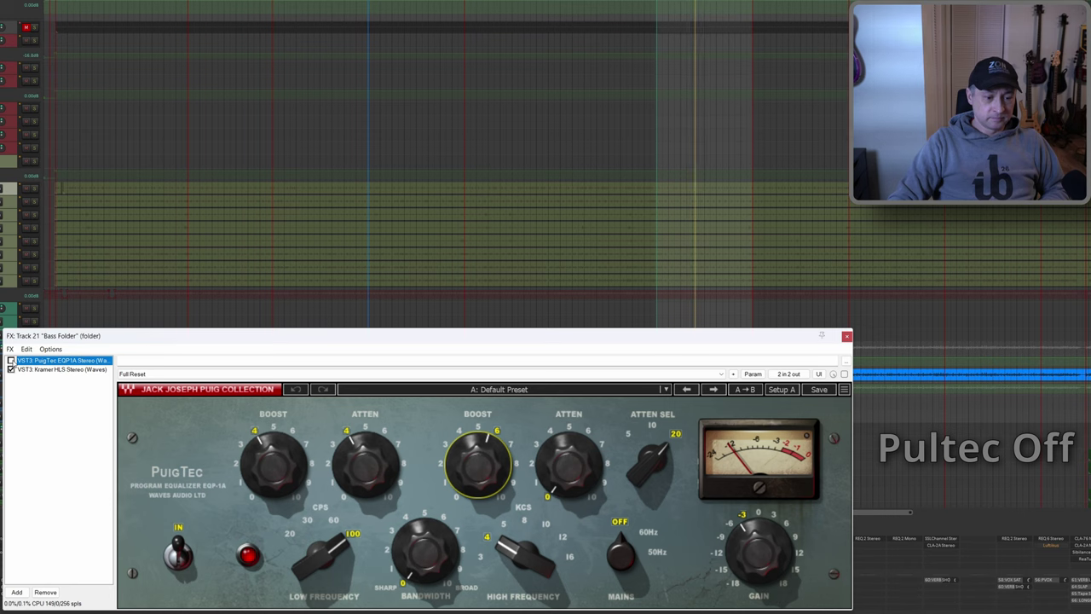
{"action": "left_click", "coordinate": [11, 361]}
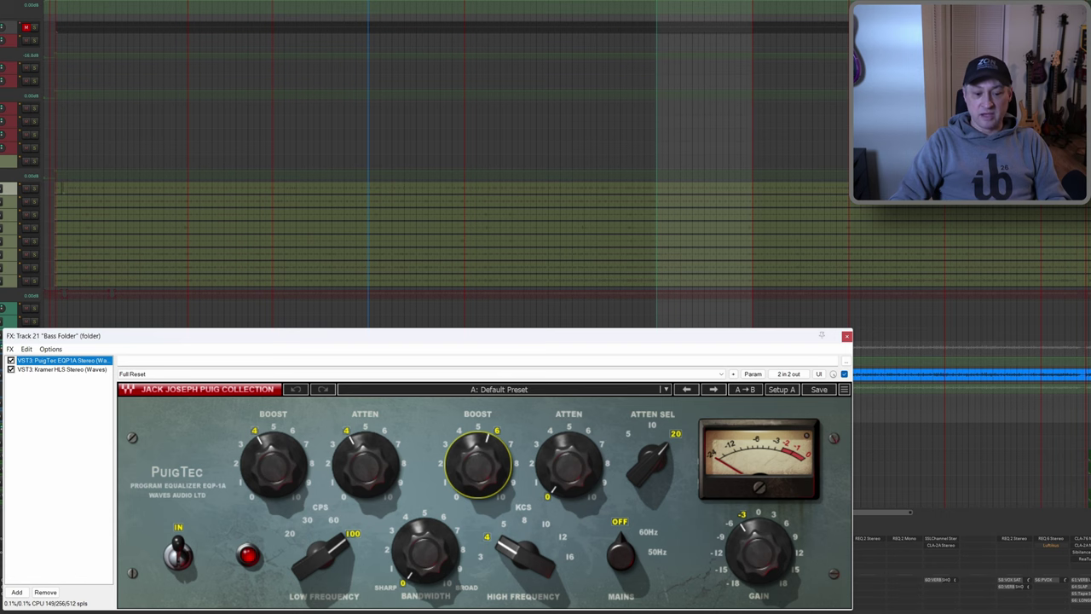
Add Tukan's EQT-2Kan S2 to the Bass Folder between PuigTec EQP1A and Kramer HLS, bypassed and floating, with the PuigTec displayed too.
{"action": "left_click", "coordinate": [16, 592]}
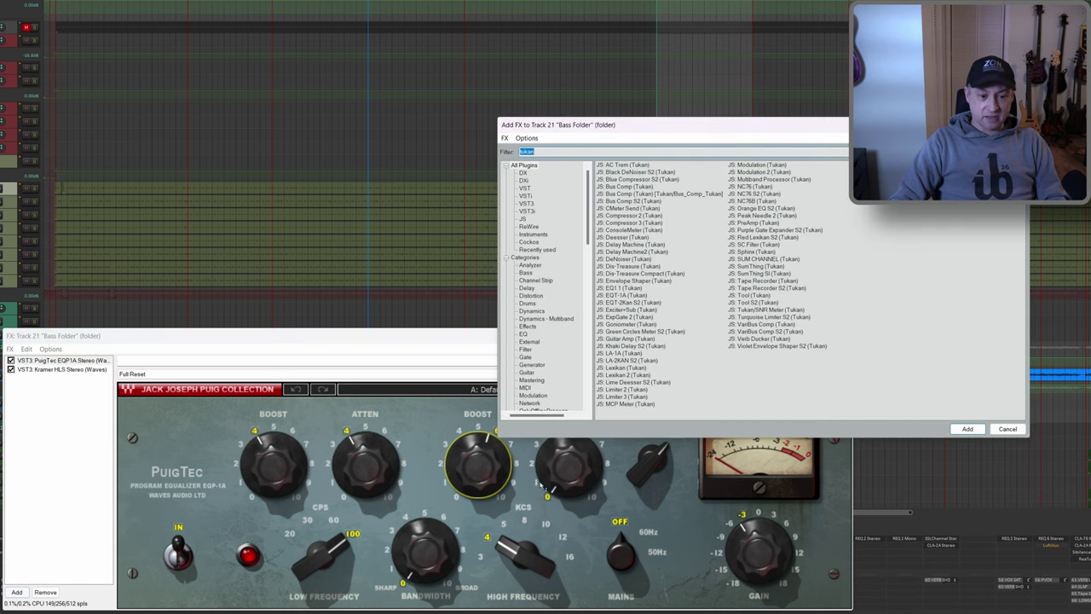
{"action": "double_click", "coordinate": [635, 303]}
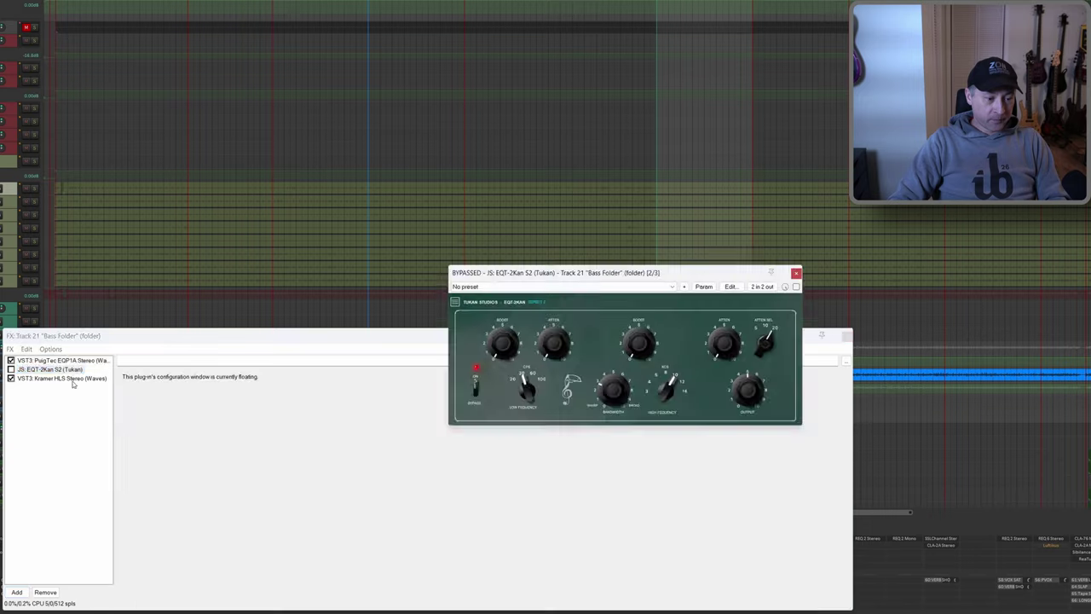
{"action": "left_click", "coordinate": [59, 361]}
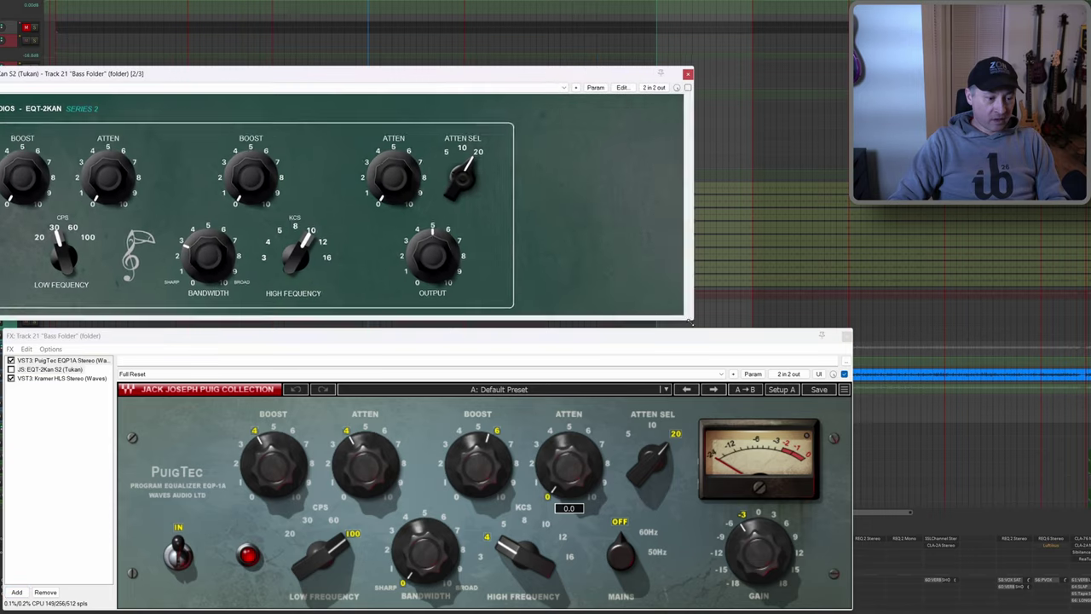
Set the Bass Folder EQT-2Kan to low-frequency Boost and Atten 4 at 100, high-frequency Boost 6 at 4, Bandwidth 0 and Output about 4.
{"action": "left_click_drag", "start_coordinate": [148, 201], "coordinate": [148, 168]}
{"action": "left_click_drag", "start_coordinate": [211, 183], "coordinate": [211, 155]}
{"action": "left_click_drag", "start_coordinate": [367, 202], "coordinate": [366, 171]}
{"action": "left_click_drag", "start_coordinate": [404, 266], "coordinate": [394, 358]}
Bypass the Bass Folder's PuigTec EQP1A, enable the EQT-2Kan, and select both equalizers.
{"action": "left_click", "coordinate": [11, 360]}
{"action": "left_click", "coordinate": [11, 369]}
{"action": "left_click", "coordinate": [24, 369]}
{"action": "left_click", "coordinate": [51, 360]}
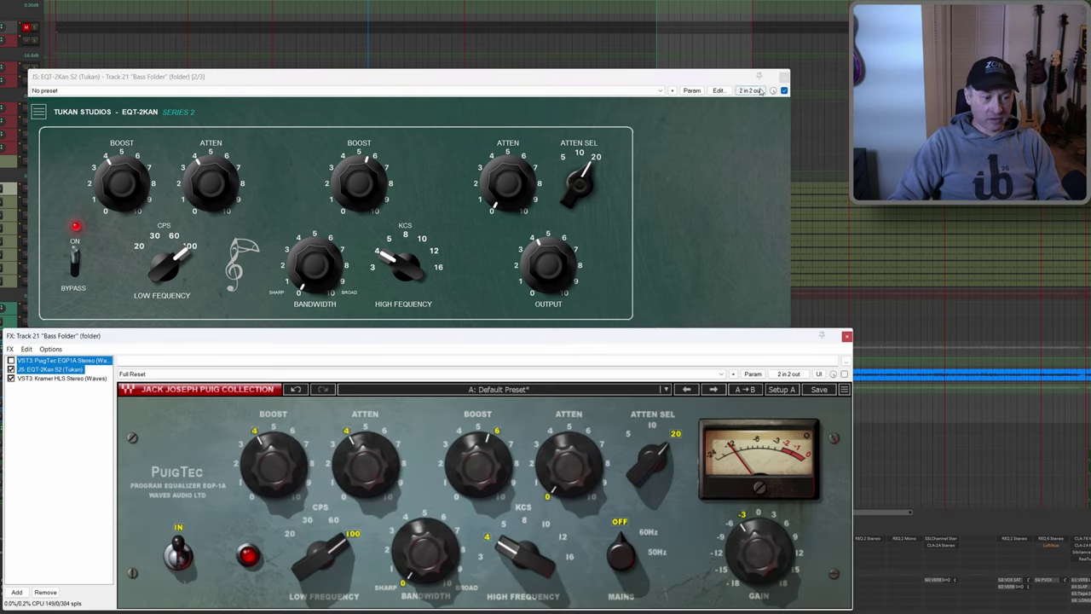
Toggle the Bass Folder EQT-2Kan's bypass during playback and lower its Output to slightly below 4 to match levels.
{"action": "left_click", "coordinate": [784, 90]}
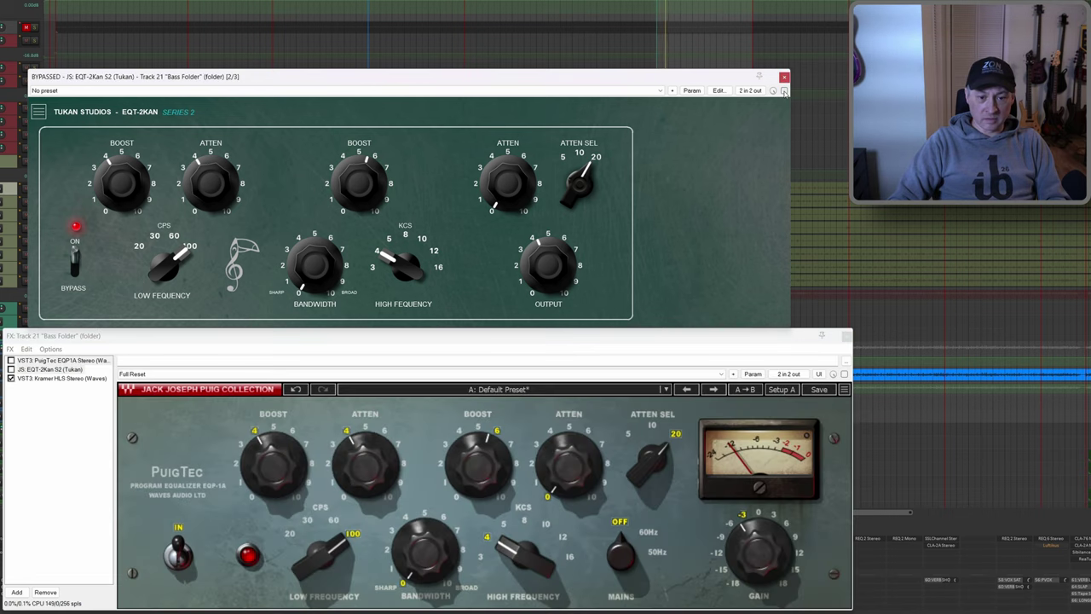
{"action": "left_click", "coordinate": [784, 90]}
{"action": "mouse_move", "coordinate": [551, 258]}
{"action": "left_click_drag", "start_coordinate": [551, 261], "coordinate": [552, 267]}
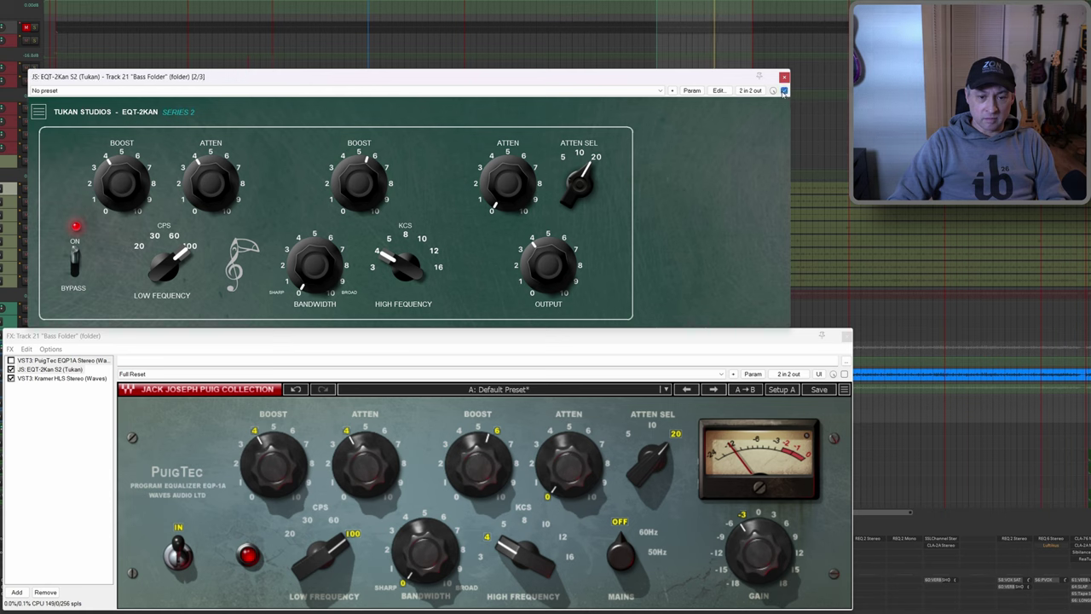
{"action": "left_click", "coordinate": [784, 91]}
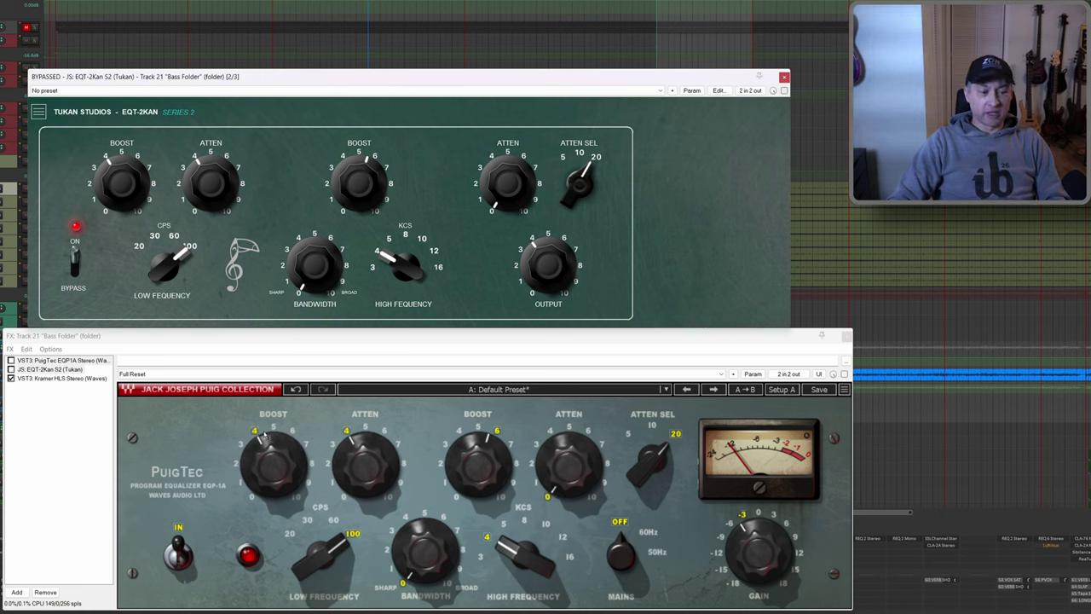
Swap the PuigTec EQP1A's and EQT-2Kan's bypass states on the Bass Folder during playback to compare them.
{"action": "left_click", "coordinate": [99, 340]}
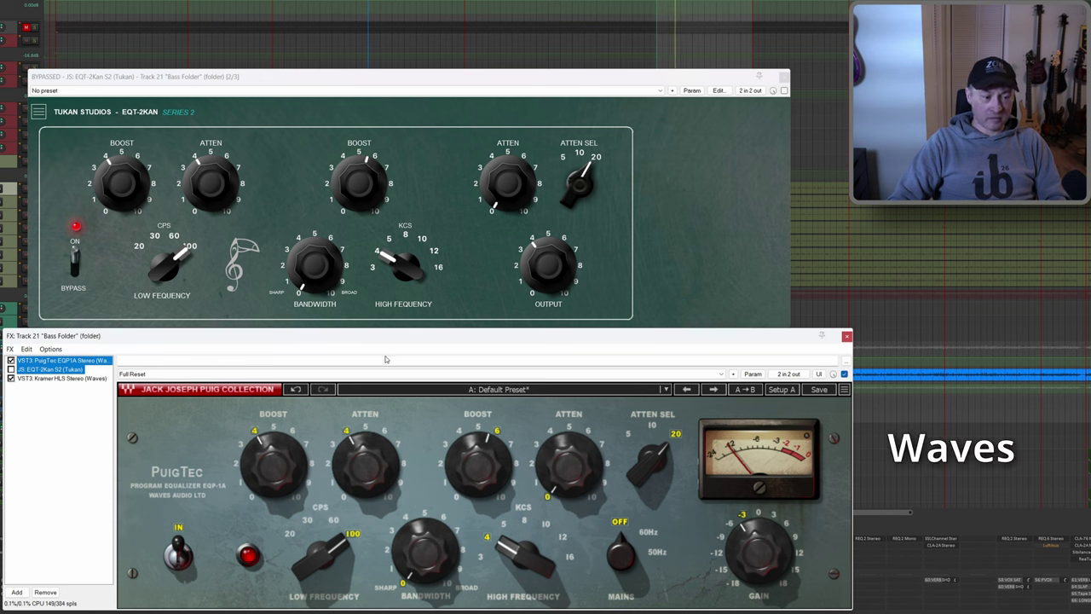
{"action": "key", "text": "ctrl+b"}
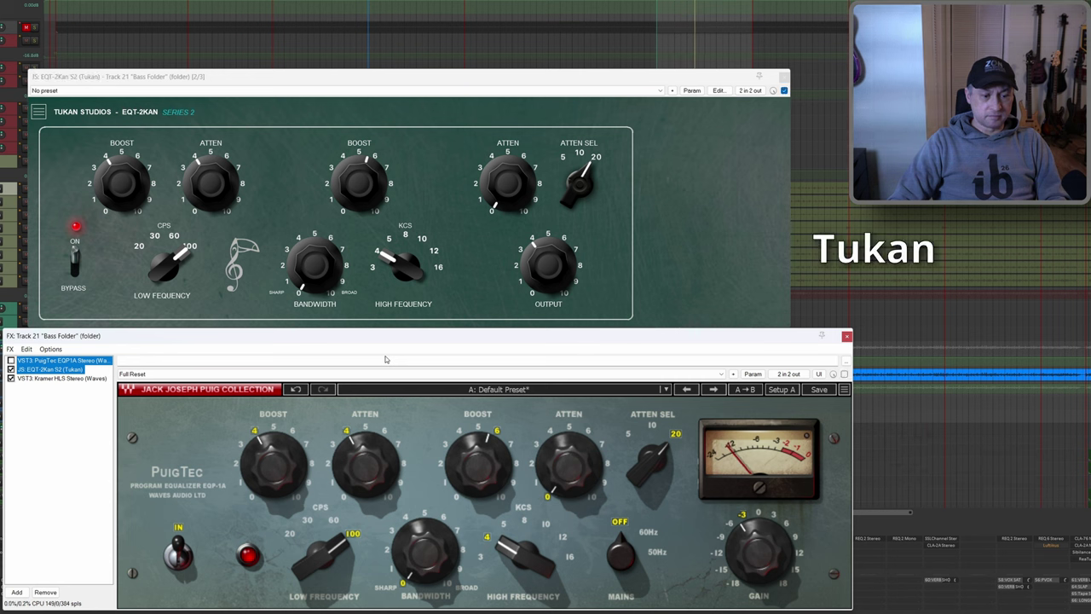
{"action": "key", "text": "ctrl+b"}
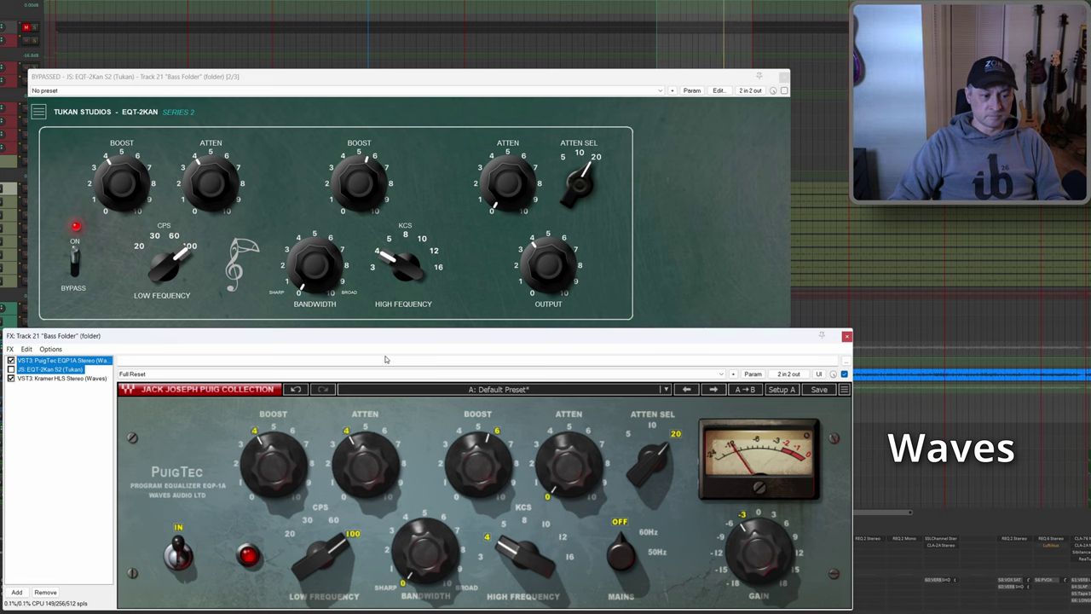
{"action": "key", "text": "ctrl+b"}
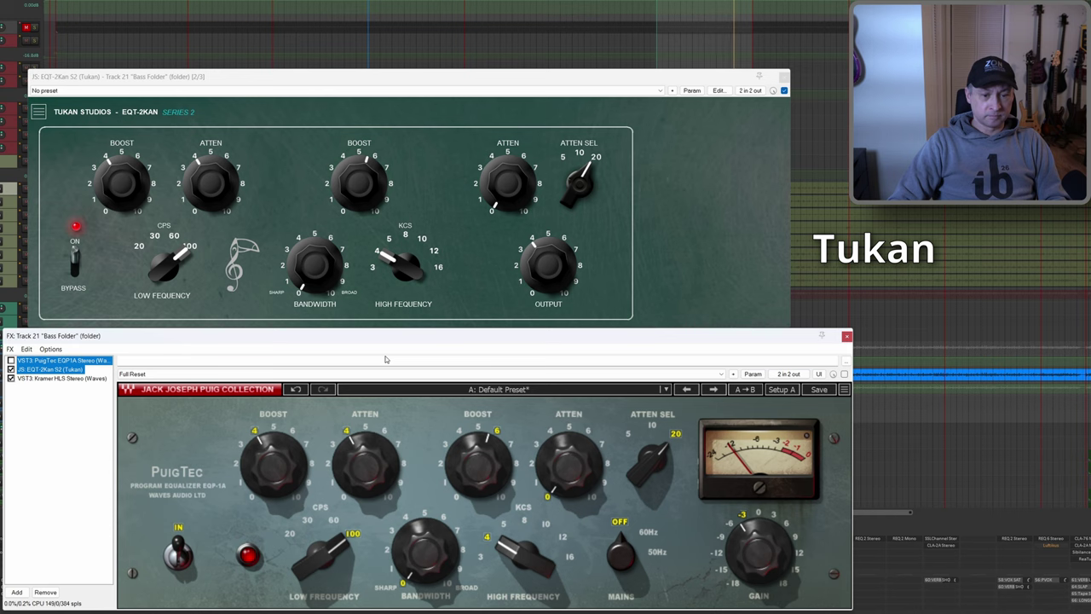